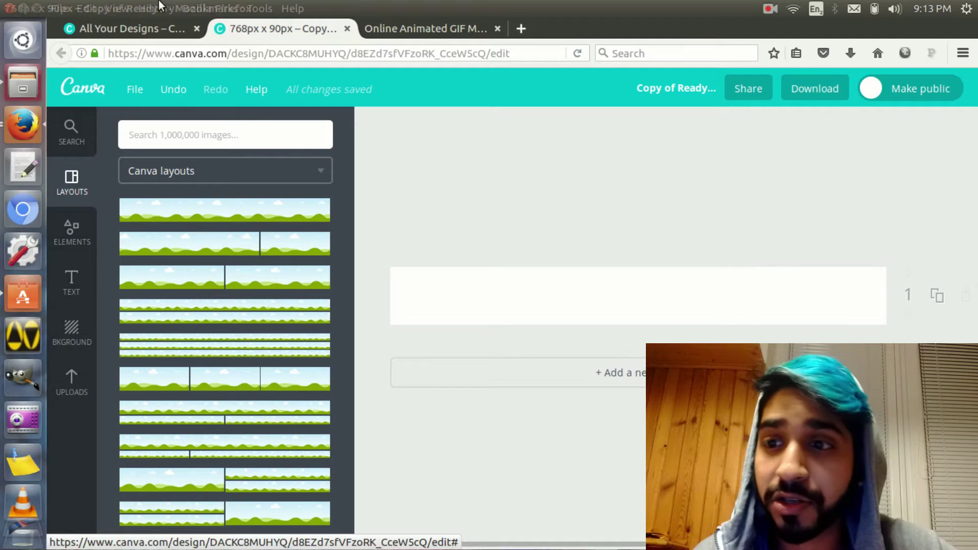
# - Check the dashboard's custom dimensions, then return to the blank 768 × 90 banner editor
pyautogui.click(150, 26)
pyautogui.click(915, 97)
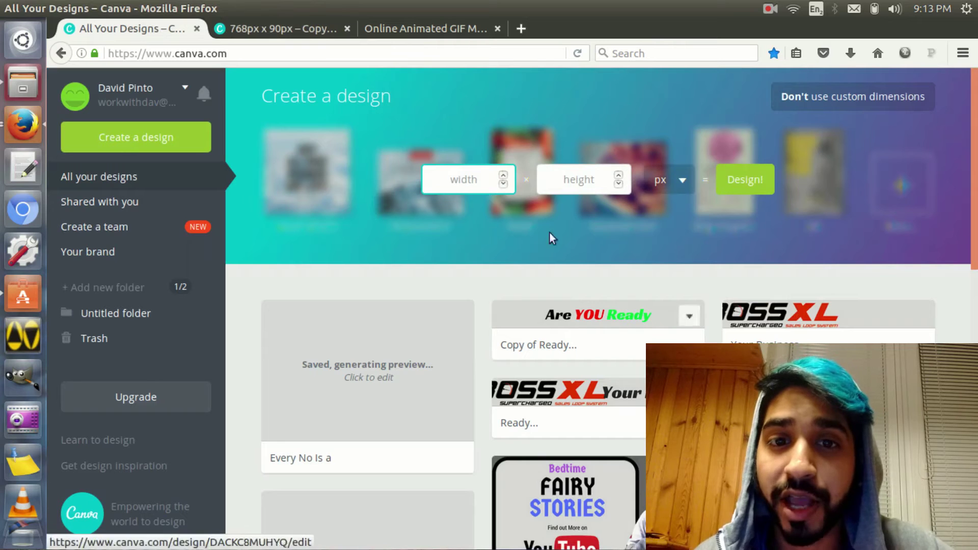
pyautogui.click(304, 32)
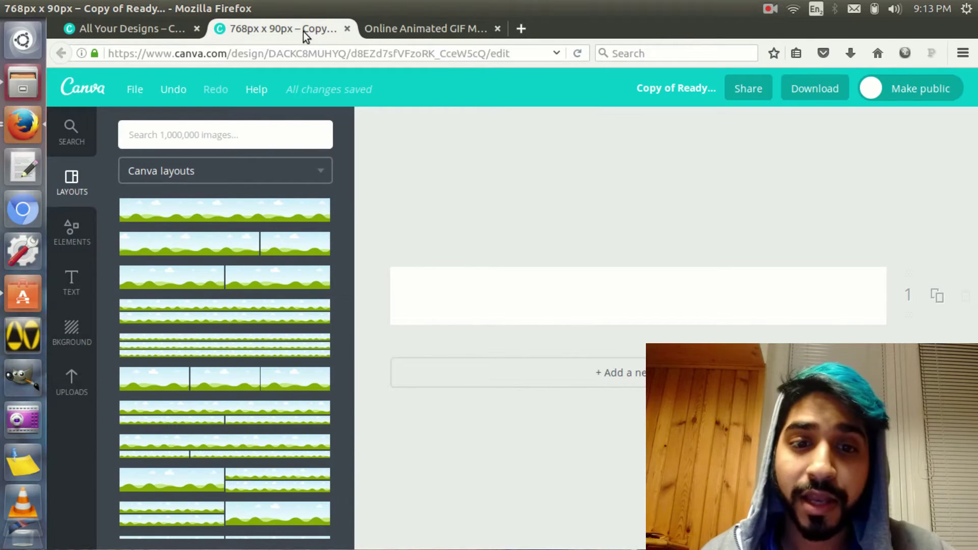
pyautogui.scroll(-3, 286, 291)
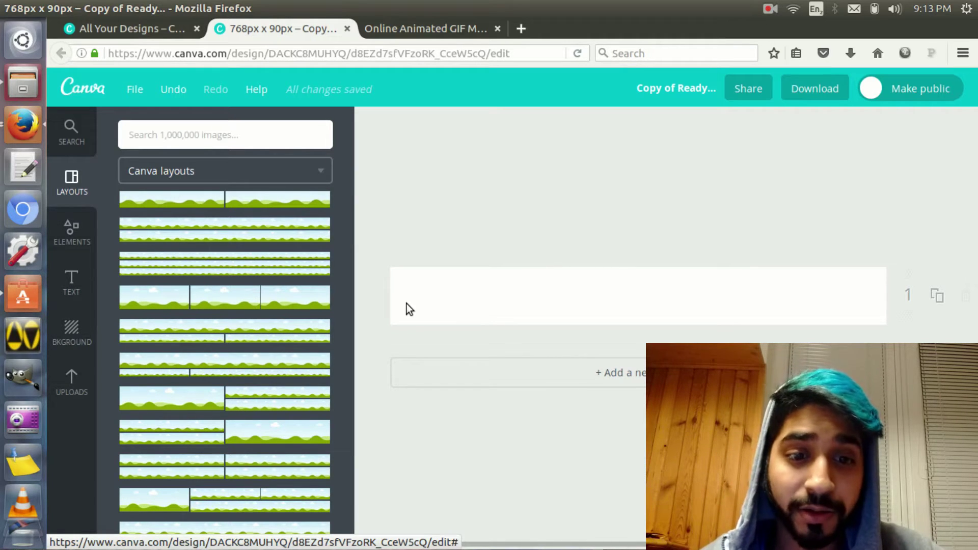
# - Fill the 768 × 90 banner background with solid black, then show the Uploads library
pyautogui.click(72, 342)
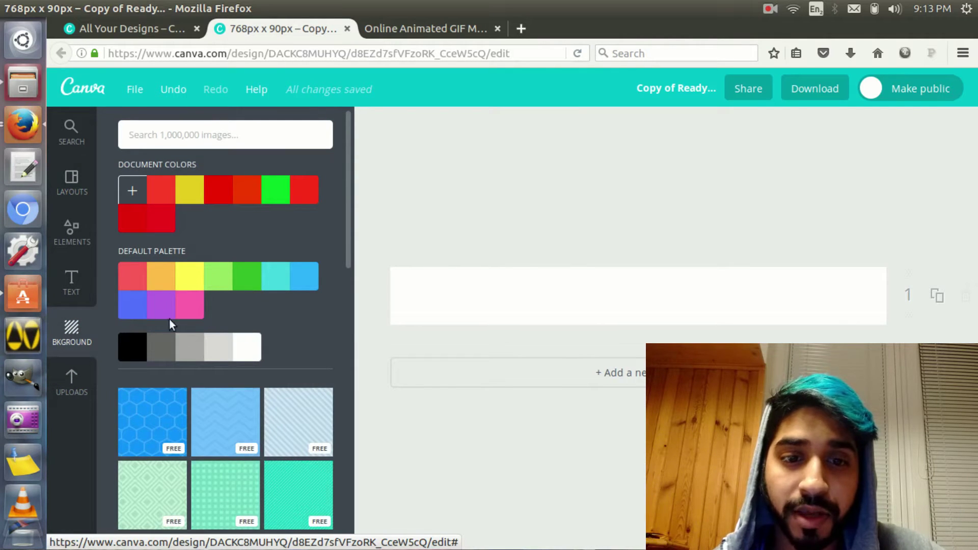
pyautogui.click(138, 356)
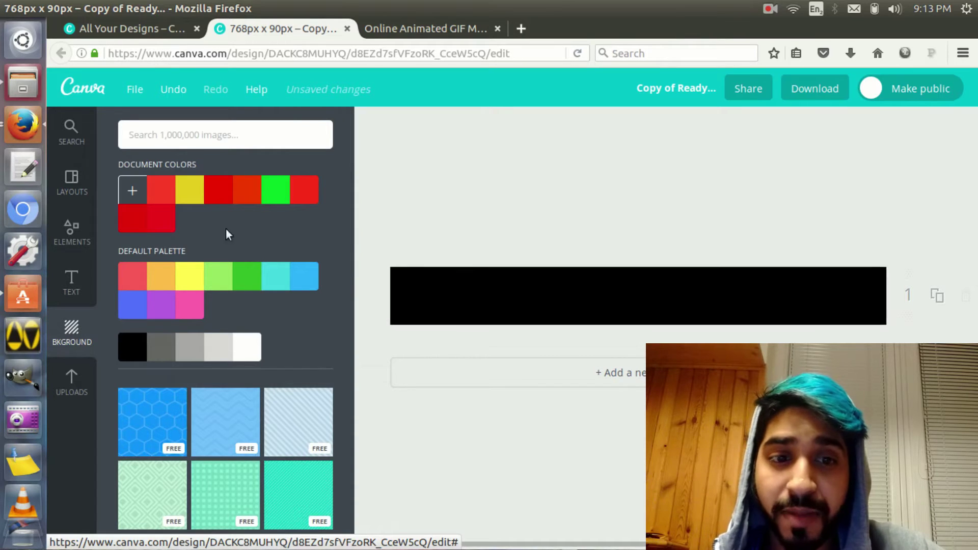
pyautogui.click(76, 393)
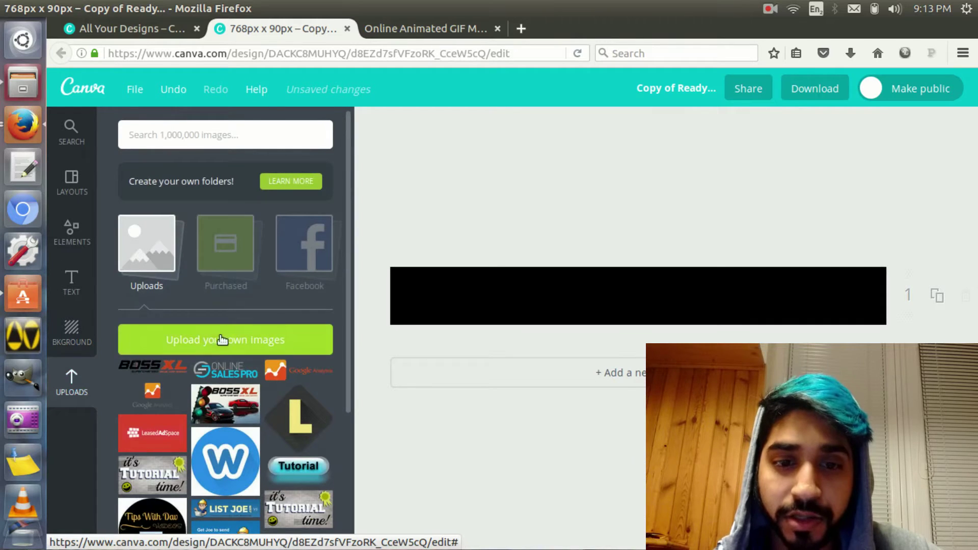
# - Upload fastforward.png from the Documents folder into Canva's uploads
pyautogui.click(215, 343)
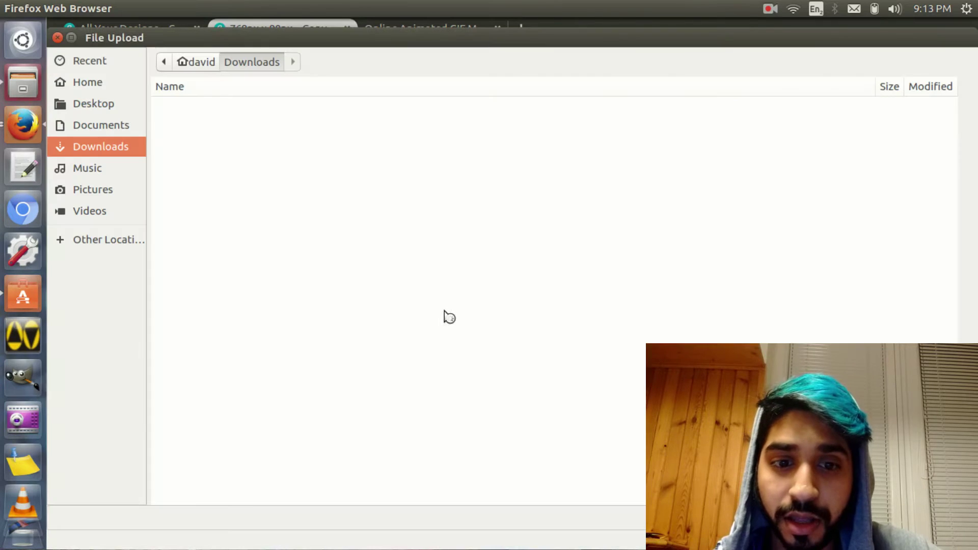
pyautogui.scroll(-1, 228, 359)
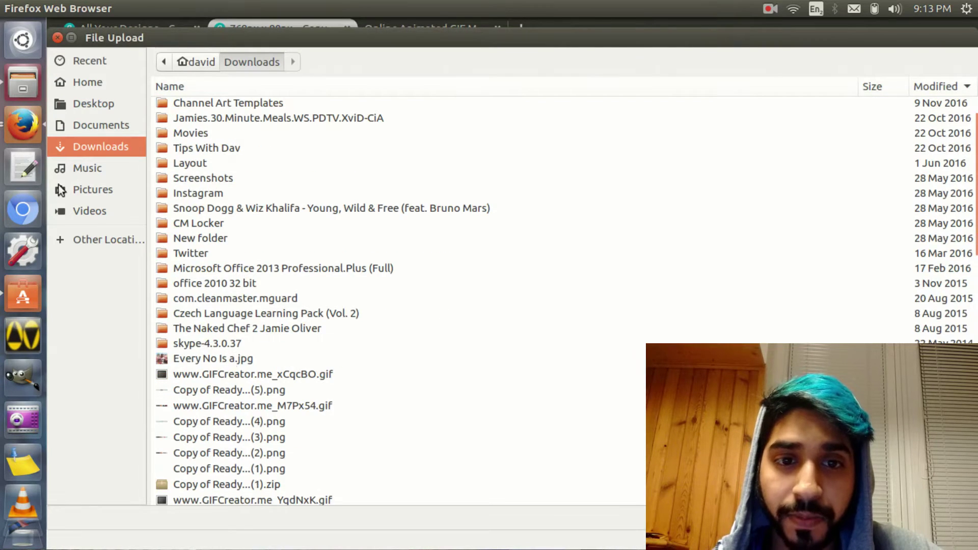
pyautogui.click(103, 127)
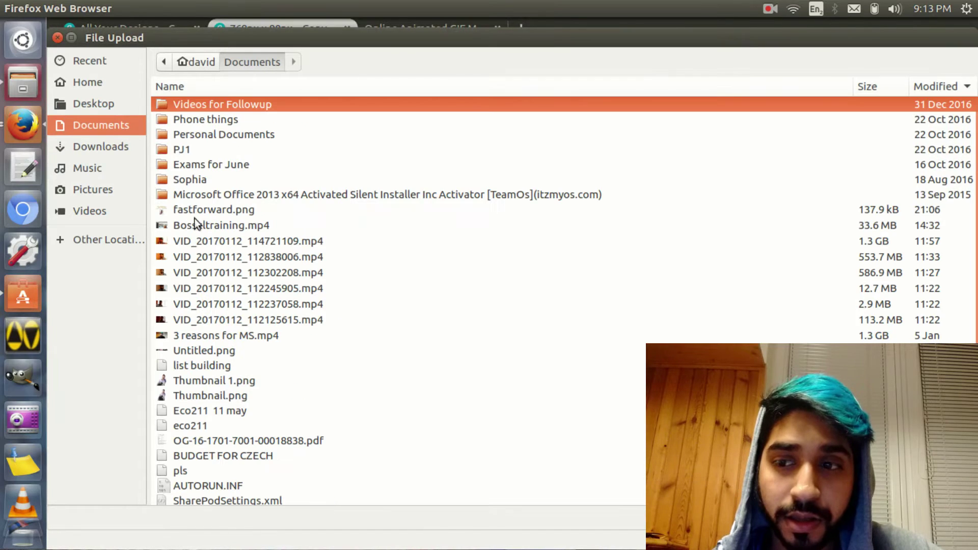
pyautogui.click(201, 210)
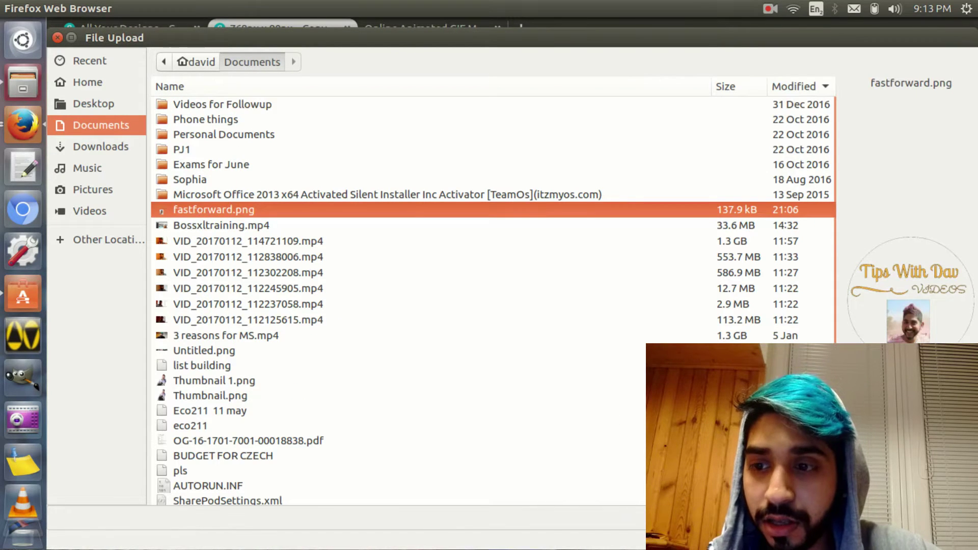
pyautogui.press('Return')
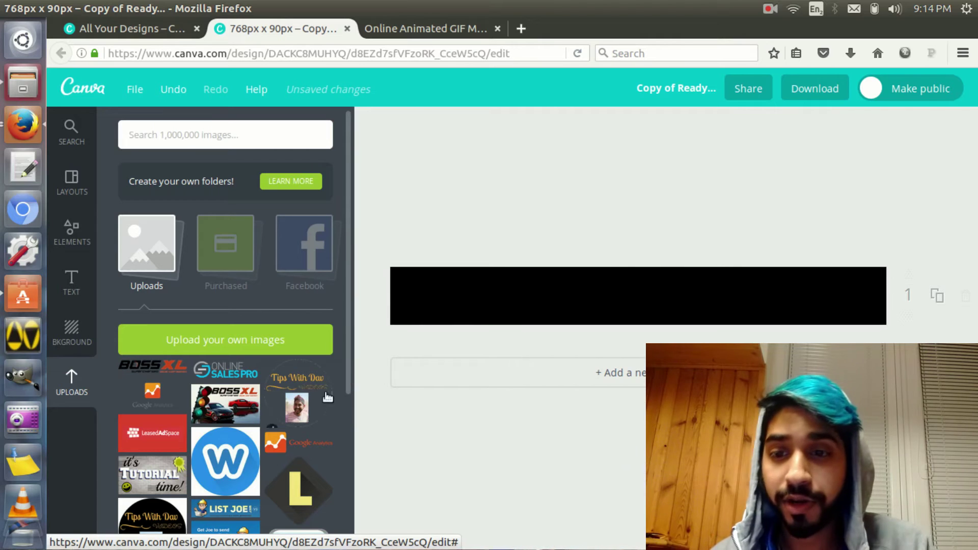
# - Add the Tips With Dav logo, enlarge it, and fit it at the banner's right end
pyautogui.click(312, 403)
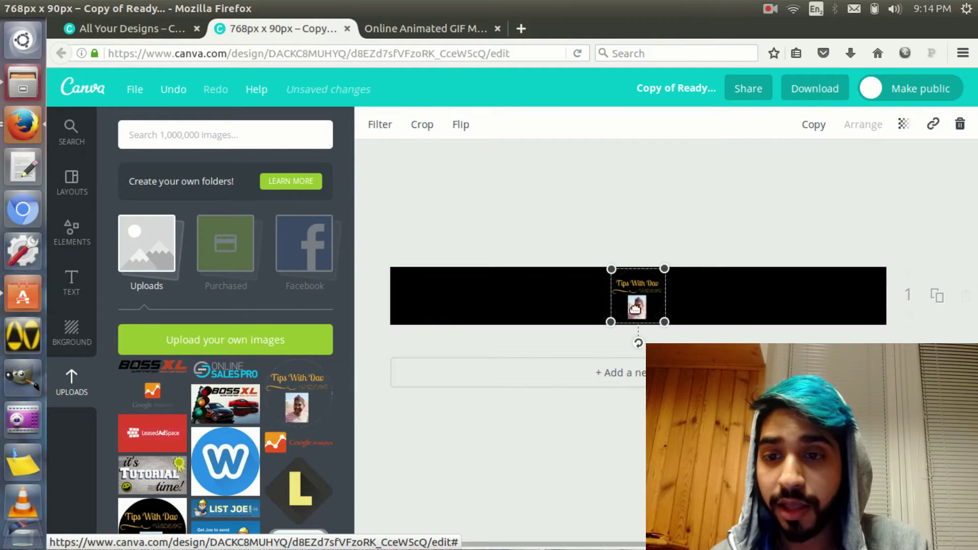
pyautogui.moveTo(631, 300); pyautogui.dragTo(736, 259)
pyautogui.moveTo(813, 300); pyautogui.dragTo(807, 314)
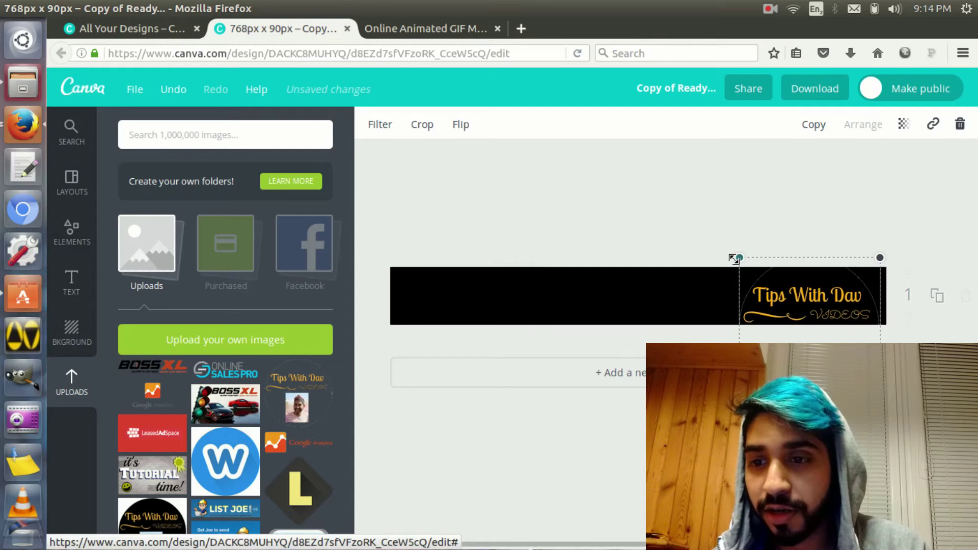
pyautogui.moveTo(739, 258); pyautogui.dragTo(719, 237)
pyautogui.moveTo(763, 292); pyautogui.dragTo(782, 318)
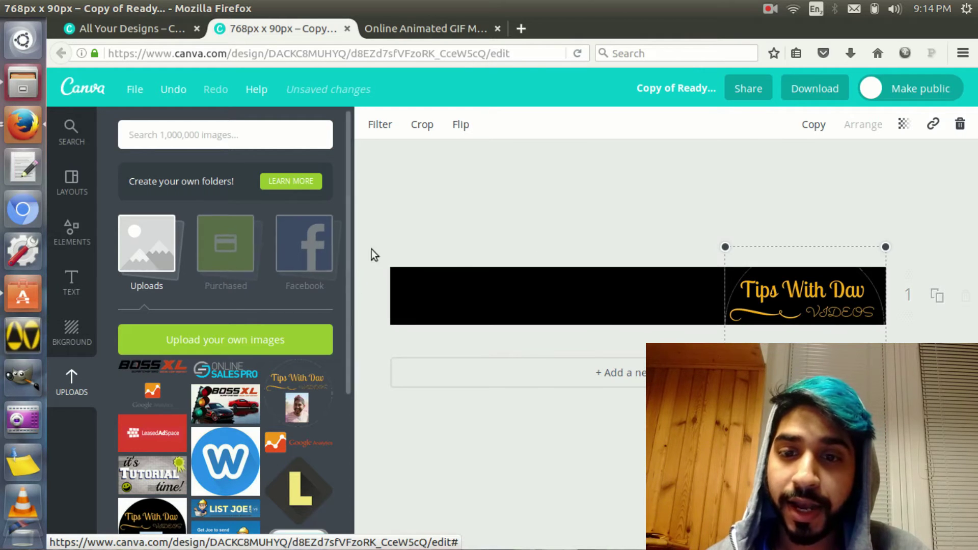
pyautogui.click(472, 287)
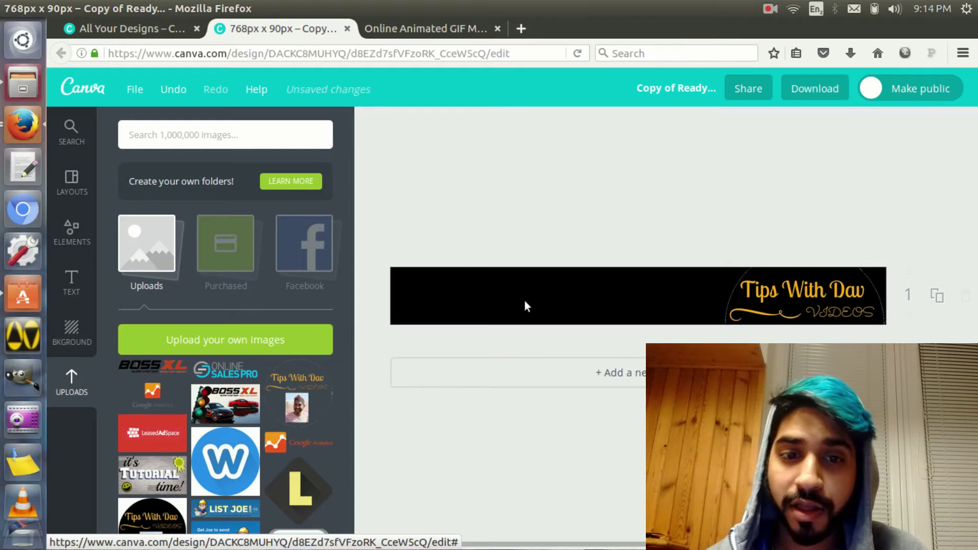
# - Add a subheading to the banner and replace its placeholder with 'New Videos'
pyautogui.click(71, 282)
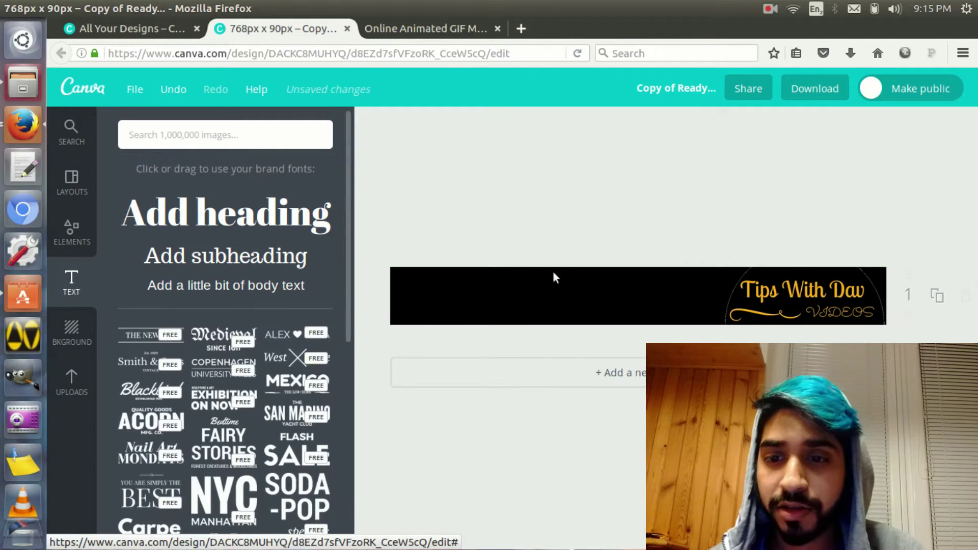
pyautogui.click(631, 312)
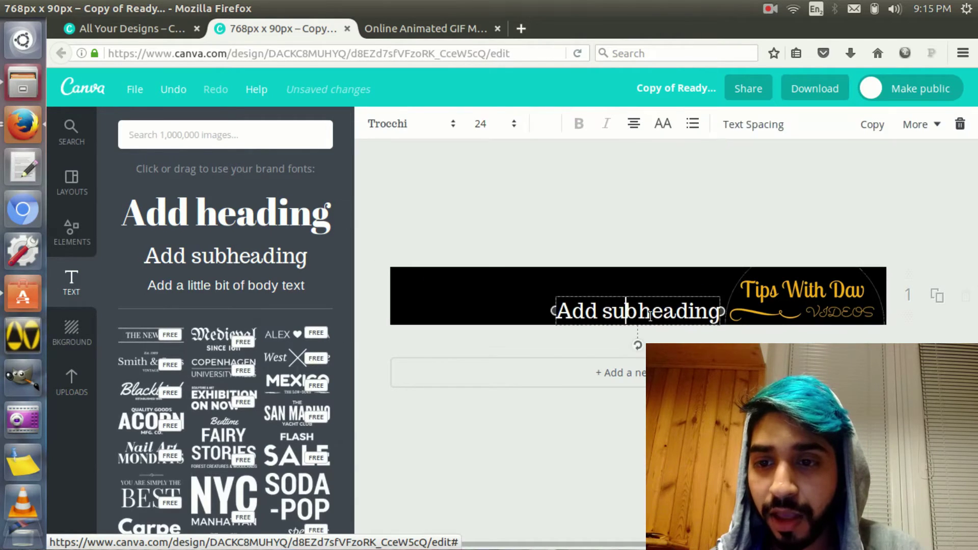
pyautogui.click(634, 312)
pyautogui.click(652, 309)
pyautogui.moveTo(720, 316); pyautogui.dragTo(421, 342)
pyautogui.press('BackSpace')
pyautogui.press('BackSpace')
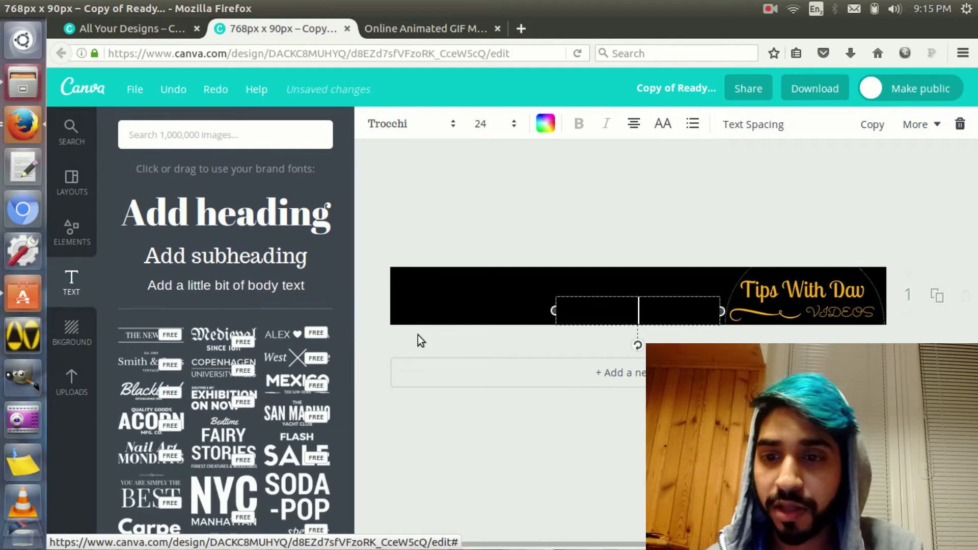
pyautogui.write('New ')
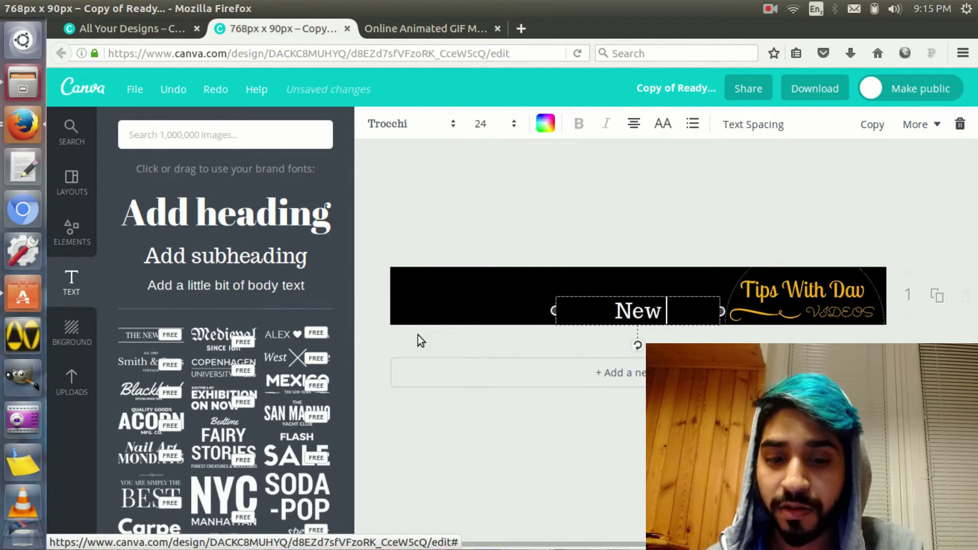
pyautogui.write('Vi')
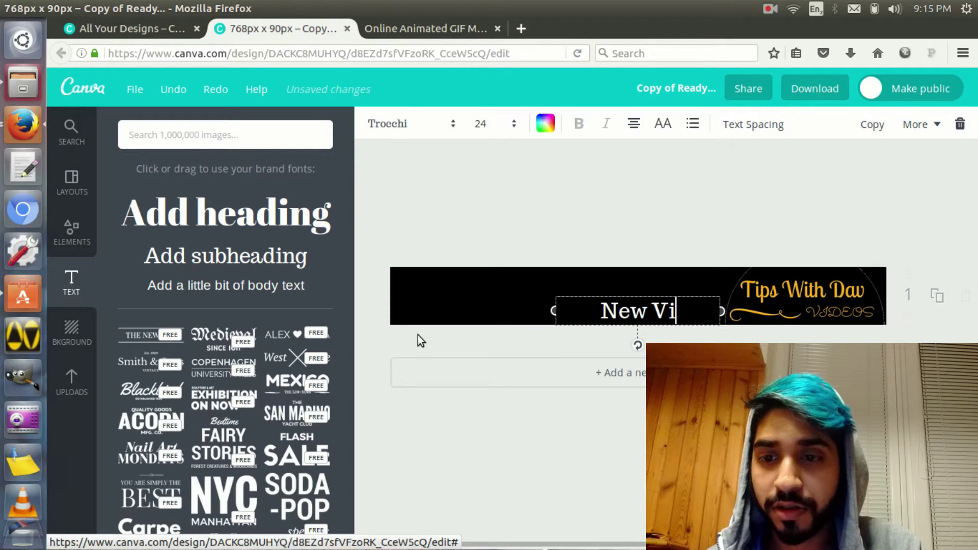
pyautogui.write('deos')
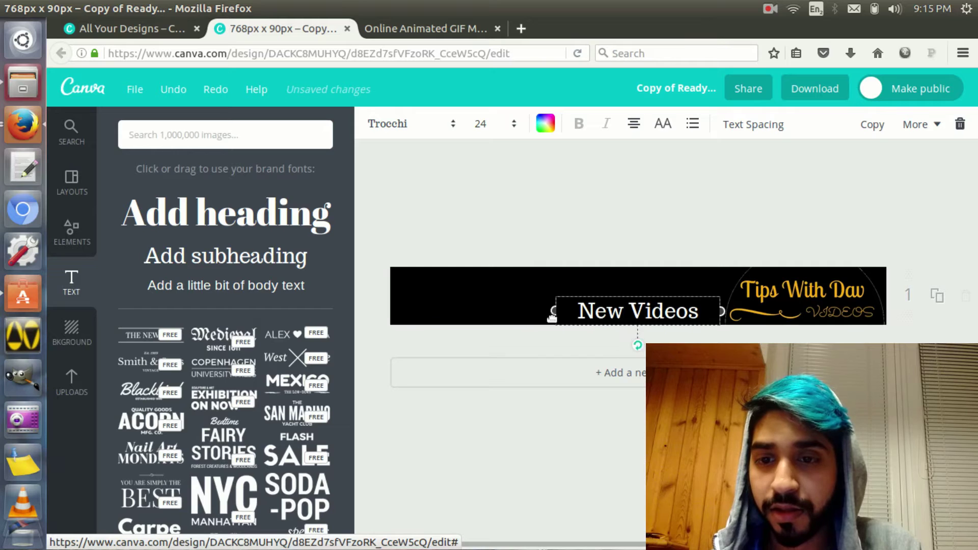
# - Widen the New Videos text box and centre it left of the logo
pyautogui.moveTo(642, 333); pyautogui.dragTo(563, 317)
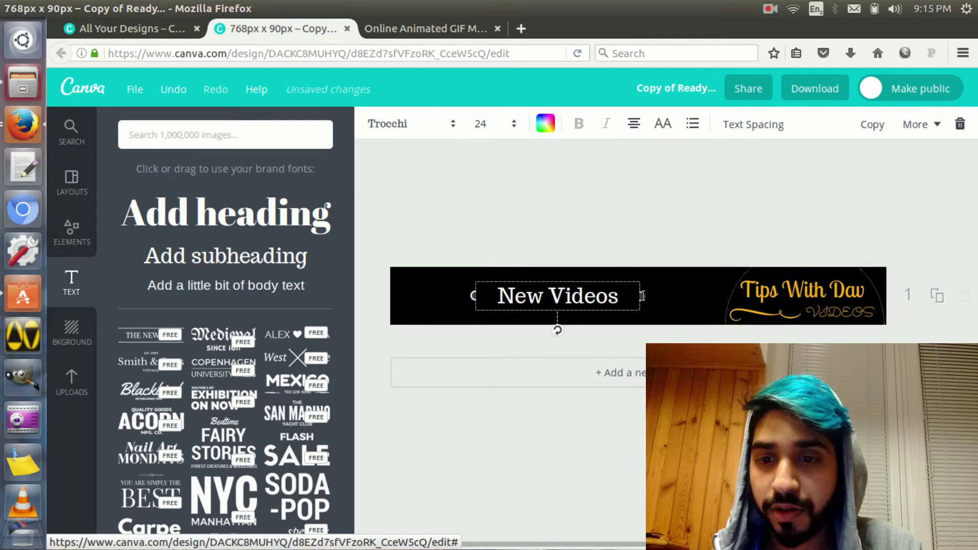
pyautogui.moveTo(651, 297); pyautogui.dragTo(699, 297)
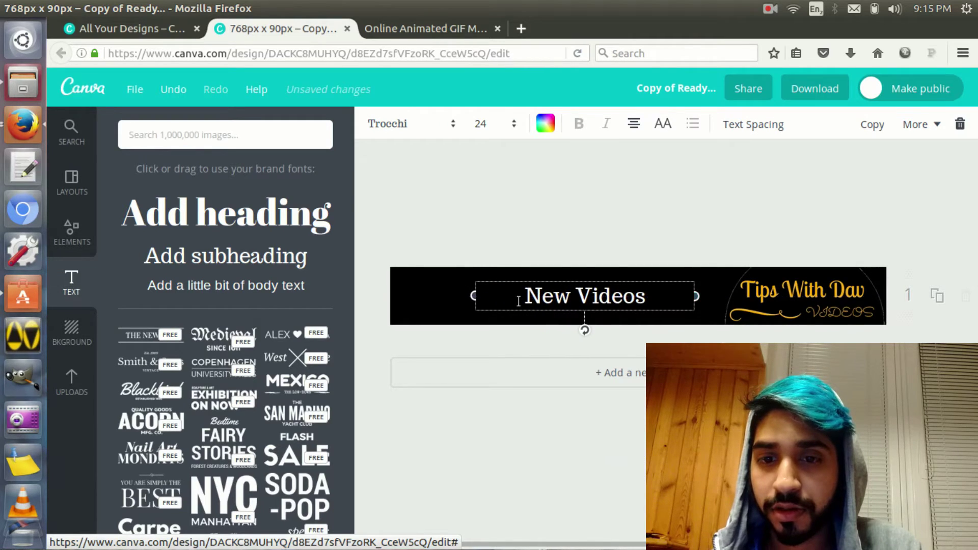
pyautogui.moveTo(474, 295); pyautogui.dragTo(402, 295)
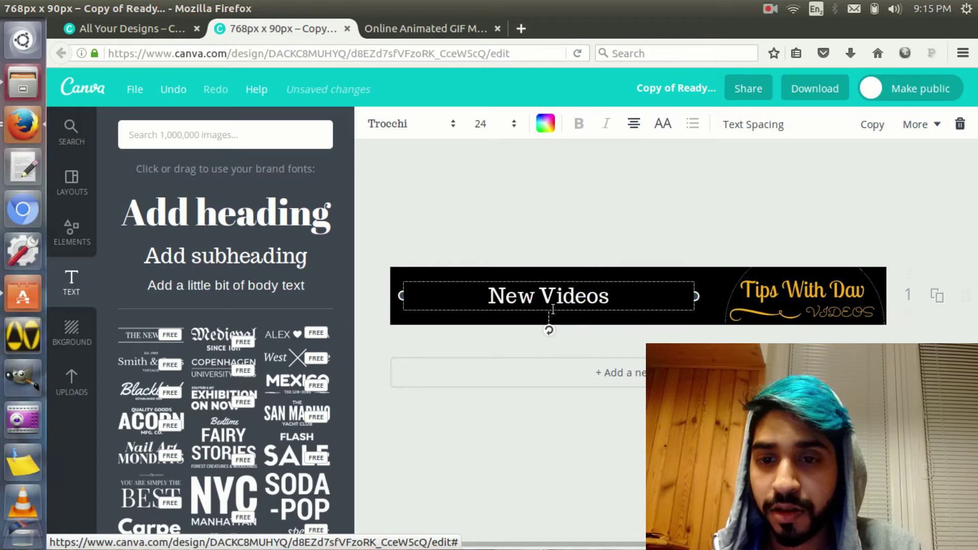
pyautogui.moveTo(547, 312); pyautogui.dragTo(542, 311)
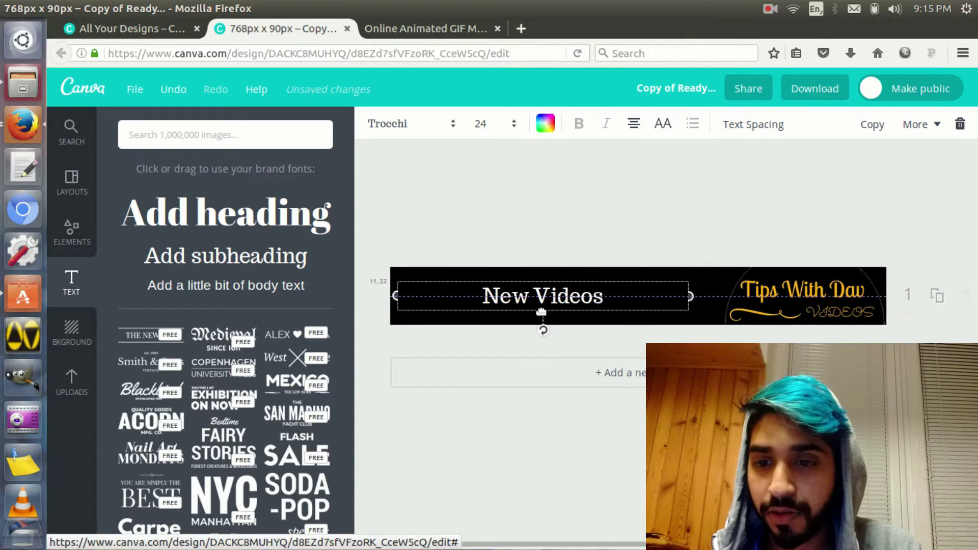
# - Duplicate the banner page and change the second page's text to 'Weekly'
pyautogui.click(942, 299)
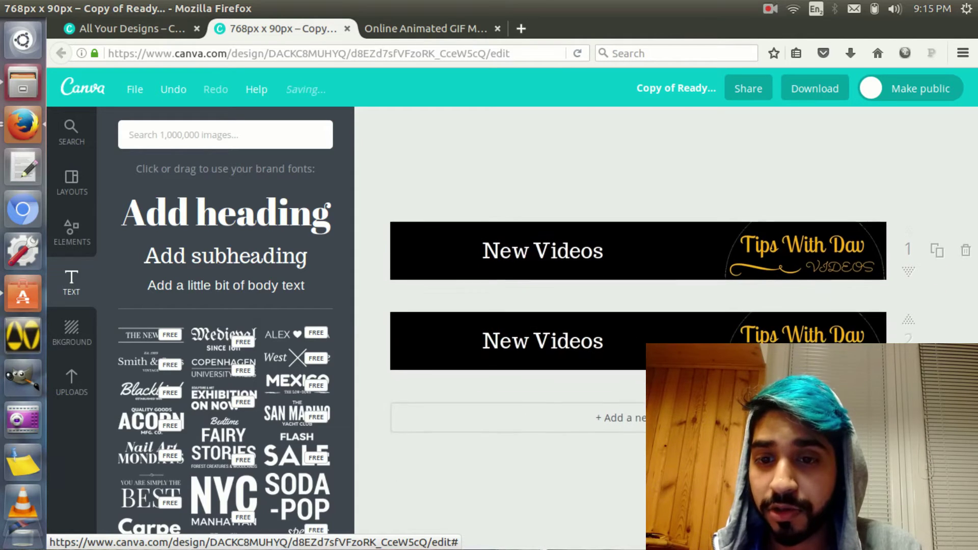
pyautogui.click(573, 343)
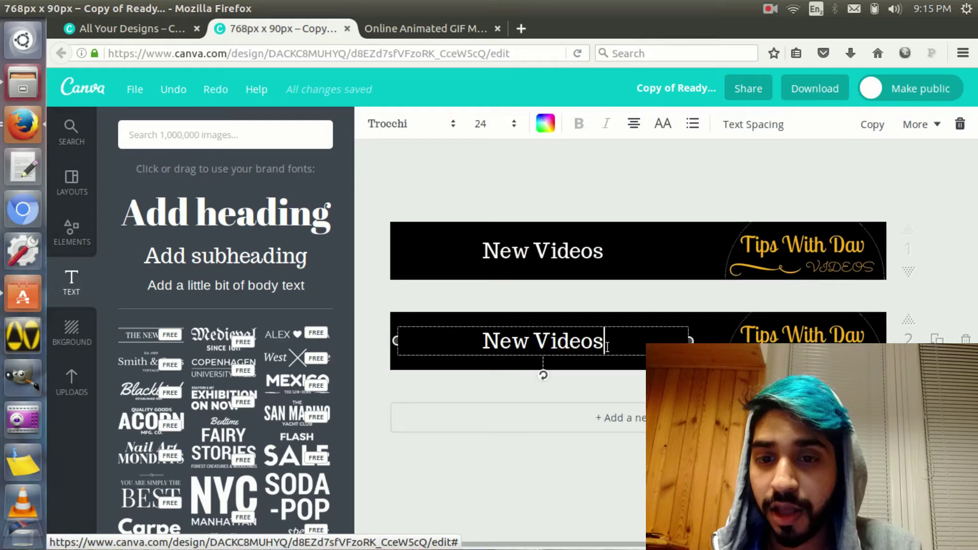
pyautogui.hotkey('ctrl', 'a')
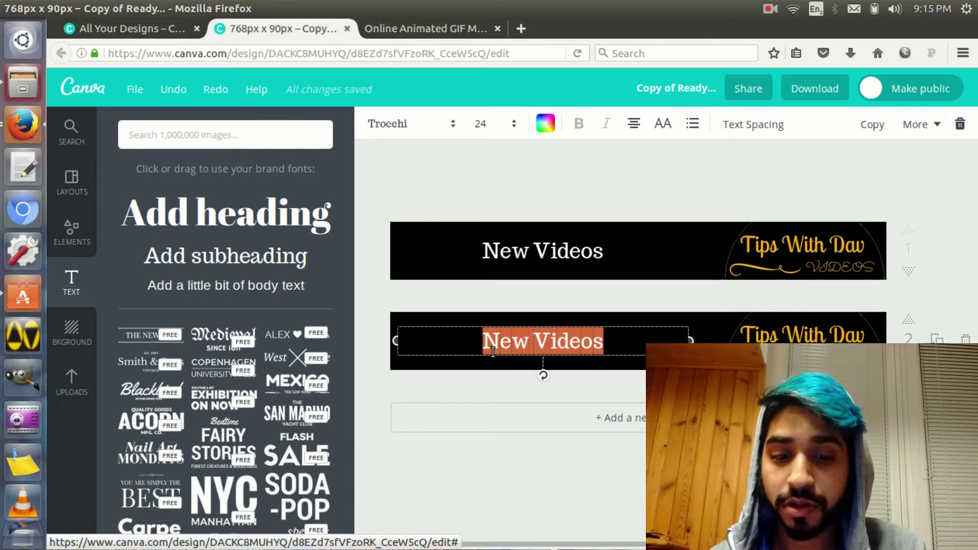
pyautogui.write('Weekly')
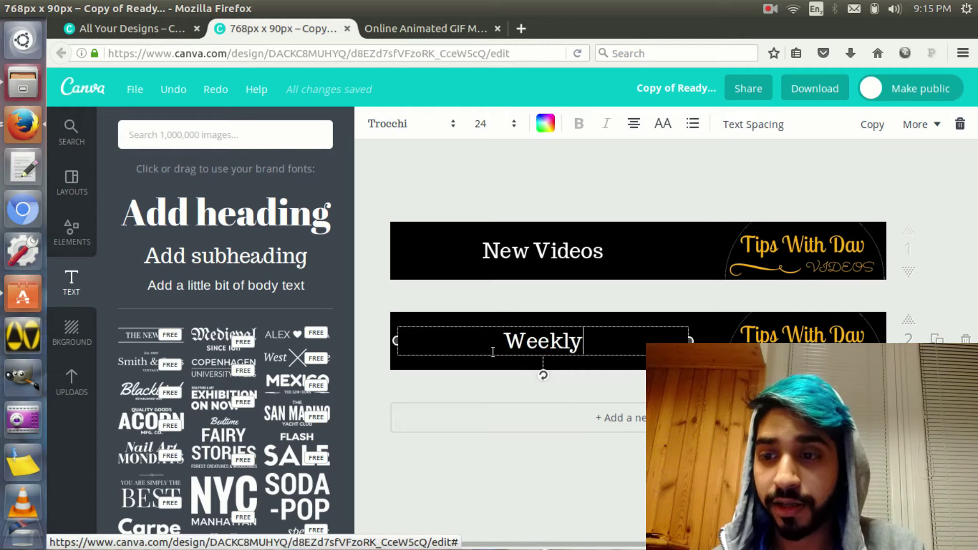
# - Duplicate again, make page 3 read 'Subscribe For More', and move it back into place
pyautogui.click(938, 338)
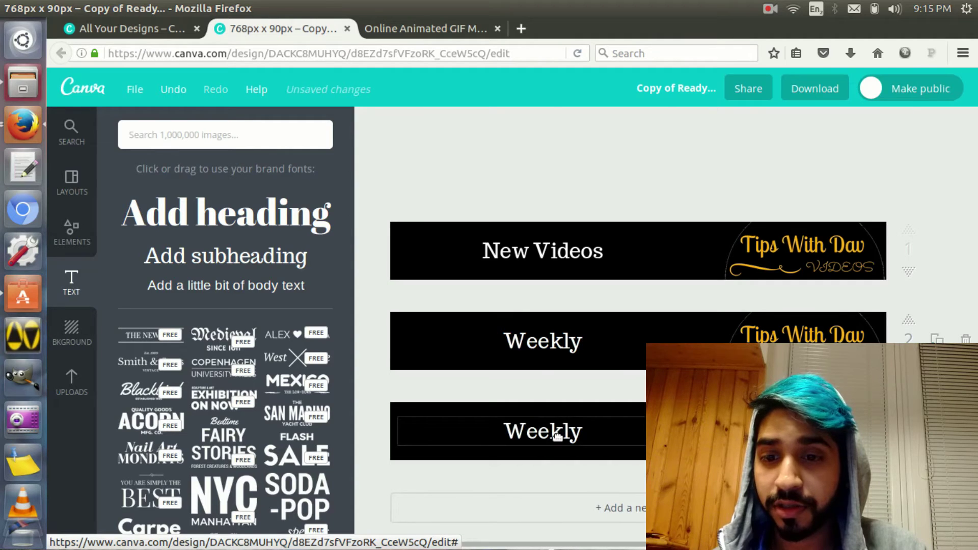
pyautogui.click(572, 439)
pyautogui.moveTo(585, 432); pyautogui.dragTo(491, 418)
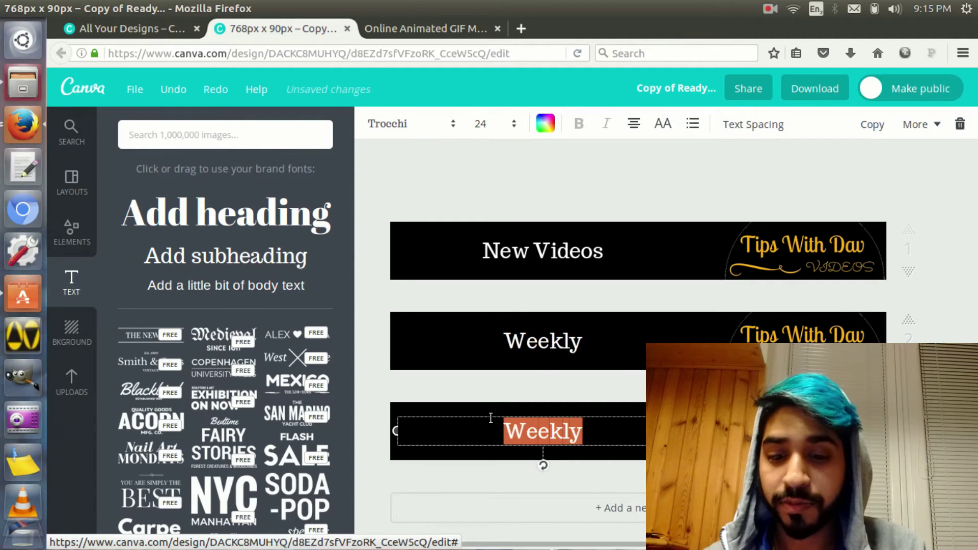
pyautogui.write('Sub')
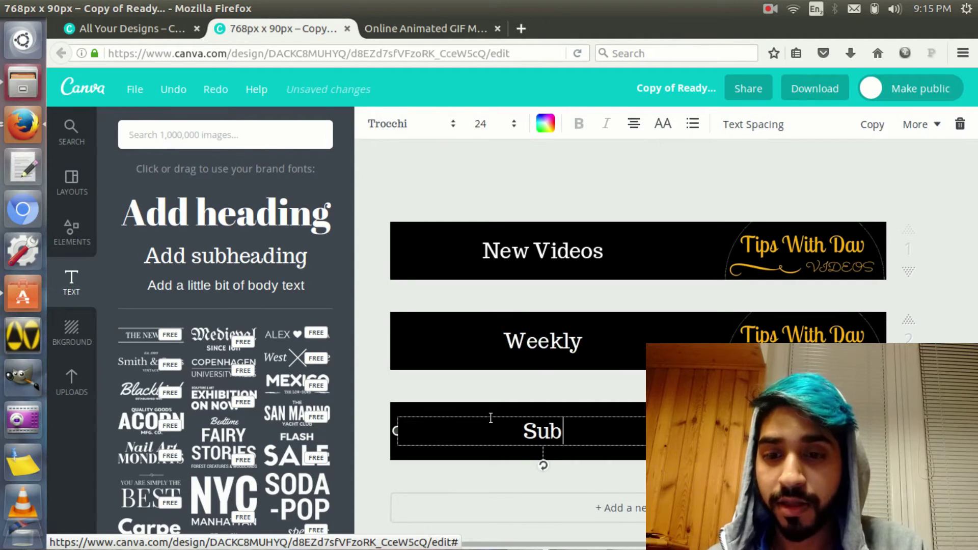
pyautogui.write('scribe for')
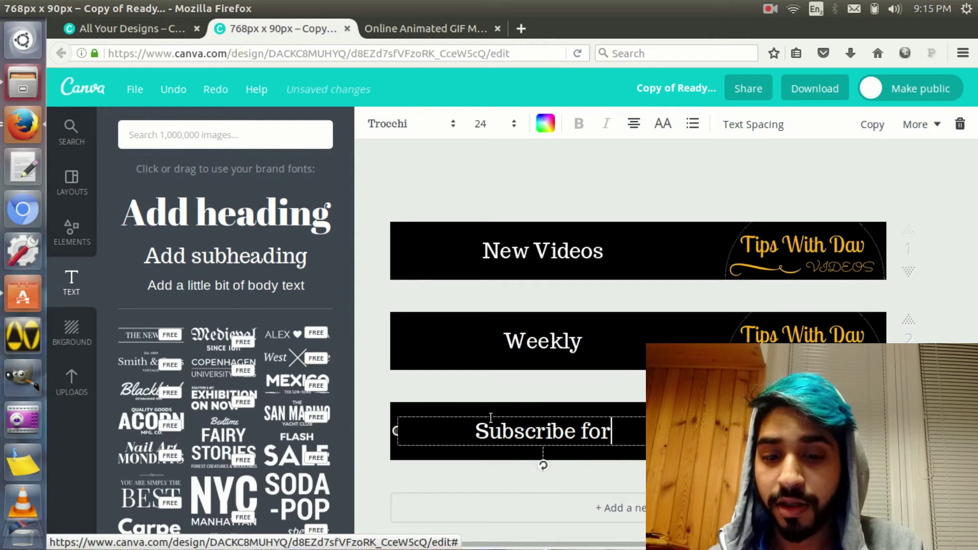
pyautogui.press('BackSpace')
pyautogui.press('BackSpace')
pyautogui.press('BackSpace')
pyautogui.write('For More')
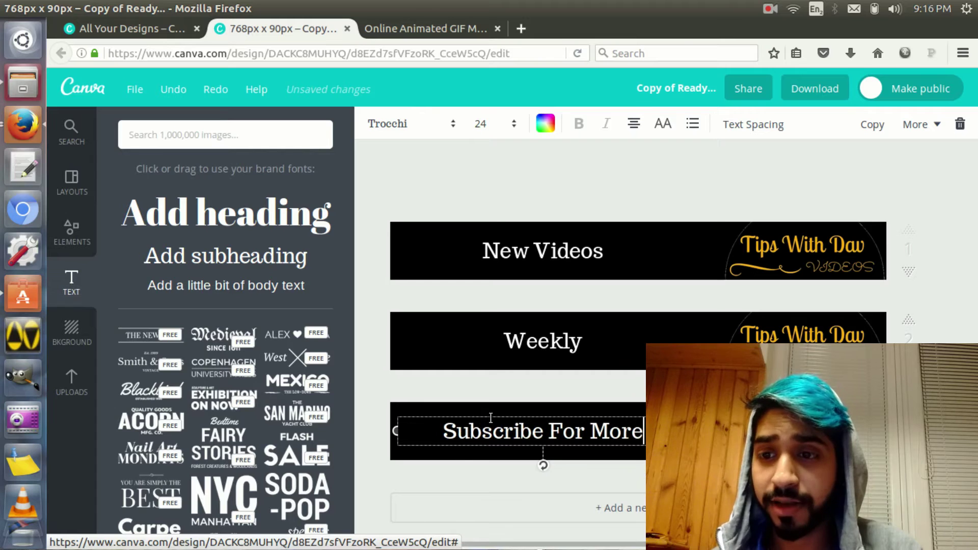
pyautogui.scroll(-2, 703, 192)
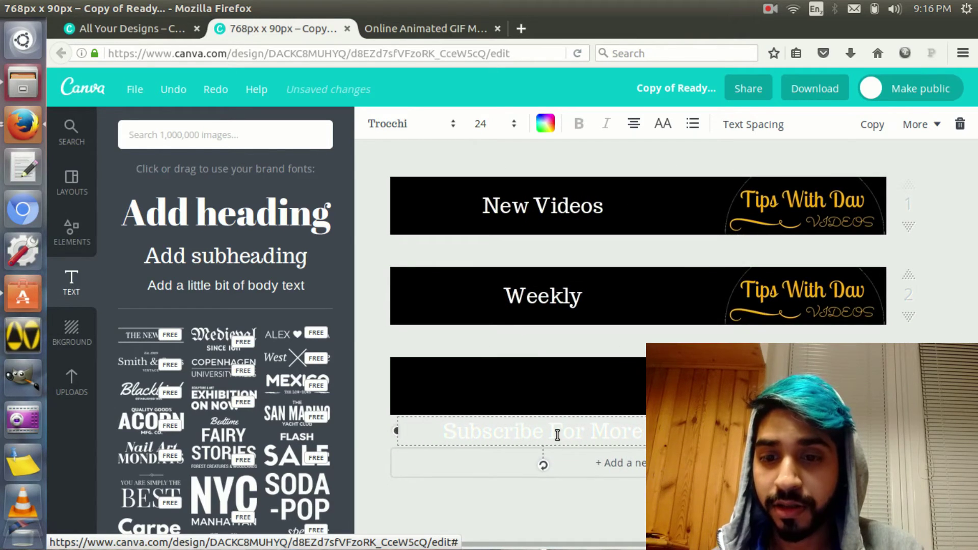
pyautogui.moveTo(540, 450); pyautogui.dragTo(550, 407)
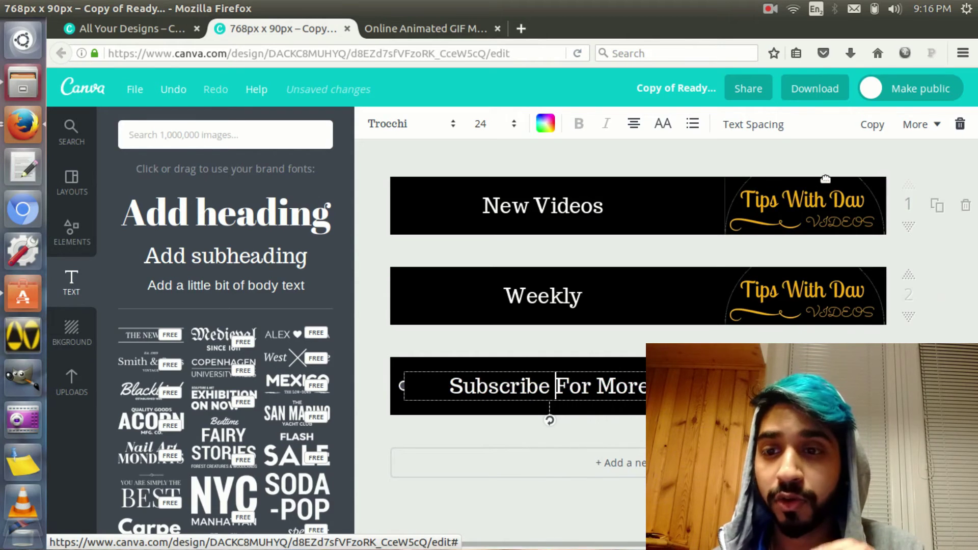
# - Download page 1 of the banner as a PNG file
pyautogui.click(830, 88)
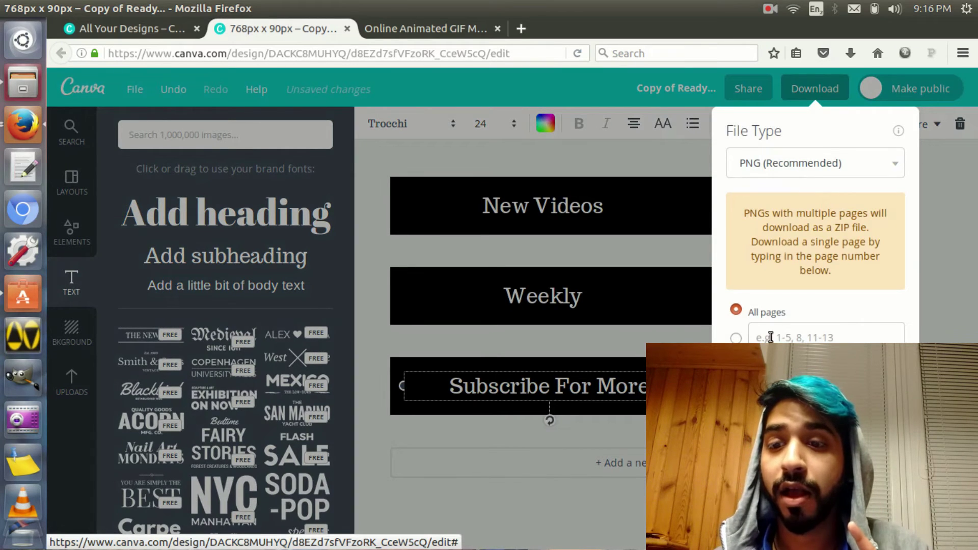
pyautogui.click(737, 338)
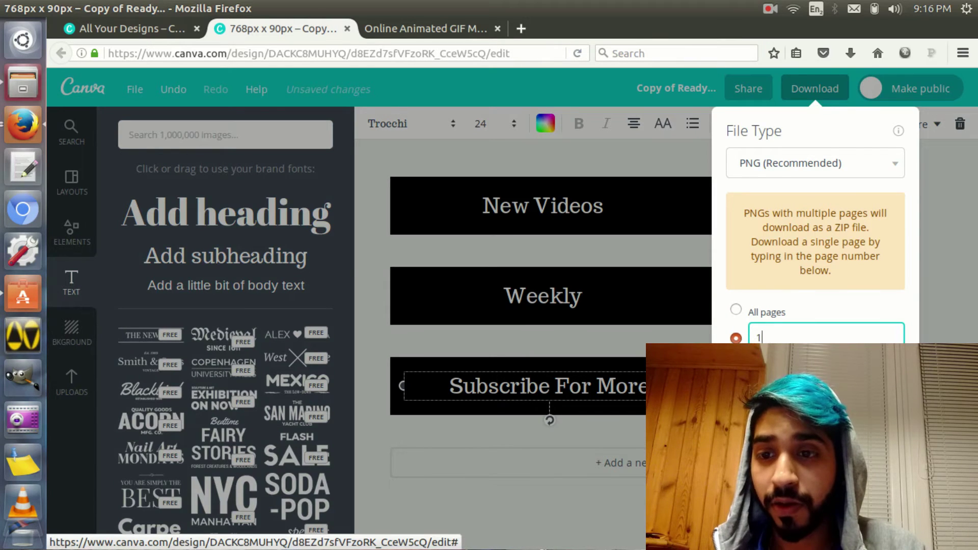
pyautogui.press('Return')
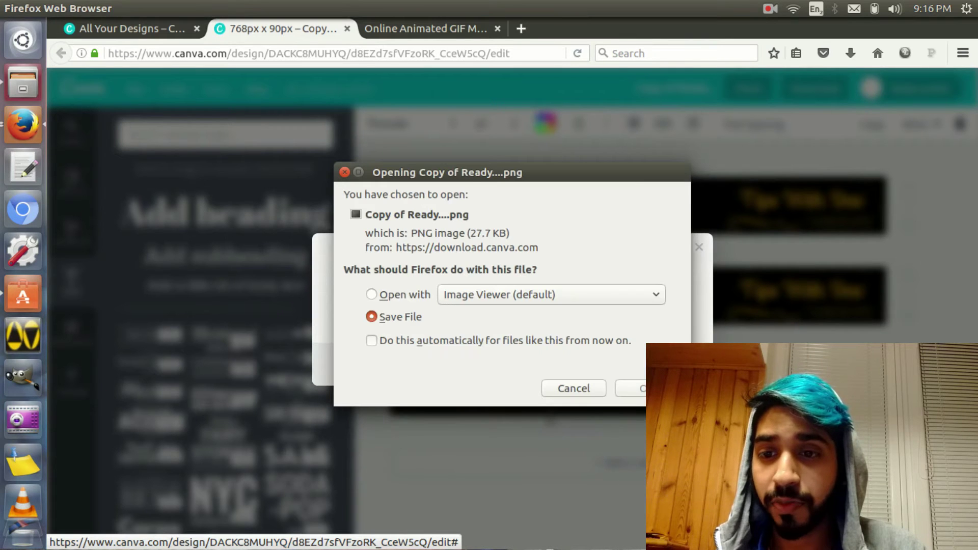
pyautogui.press('Return')
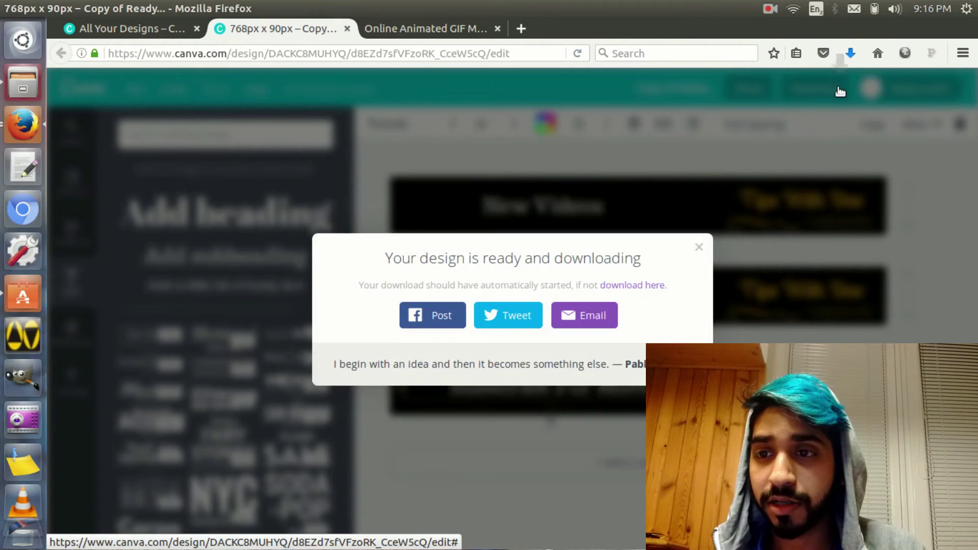
pyautogui.click(707, 246)
pyautogui.click(851, 53)
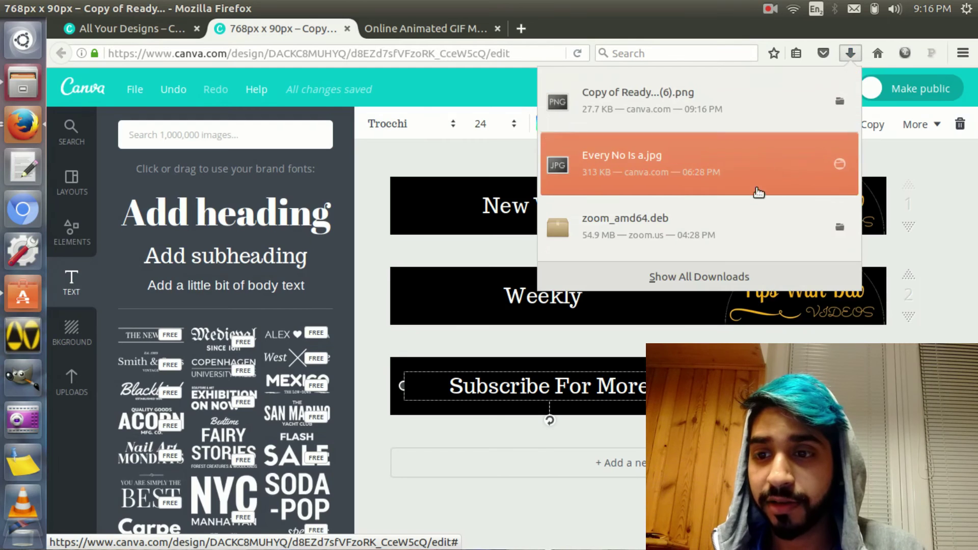
pyautogui.click(929, 206)
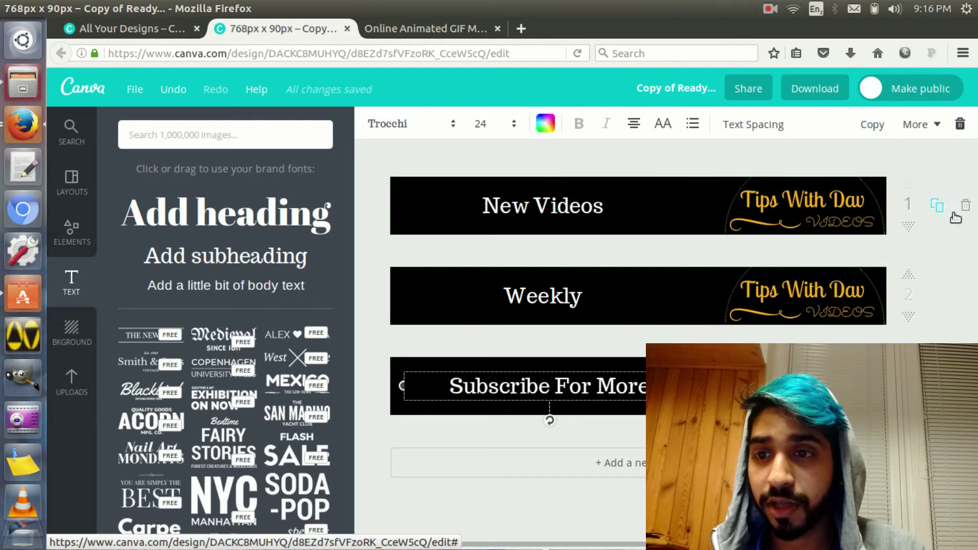
# - Download all three banner pages together as a ZIP file
pyautogui.click(830, 95)
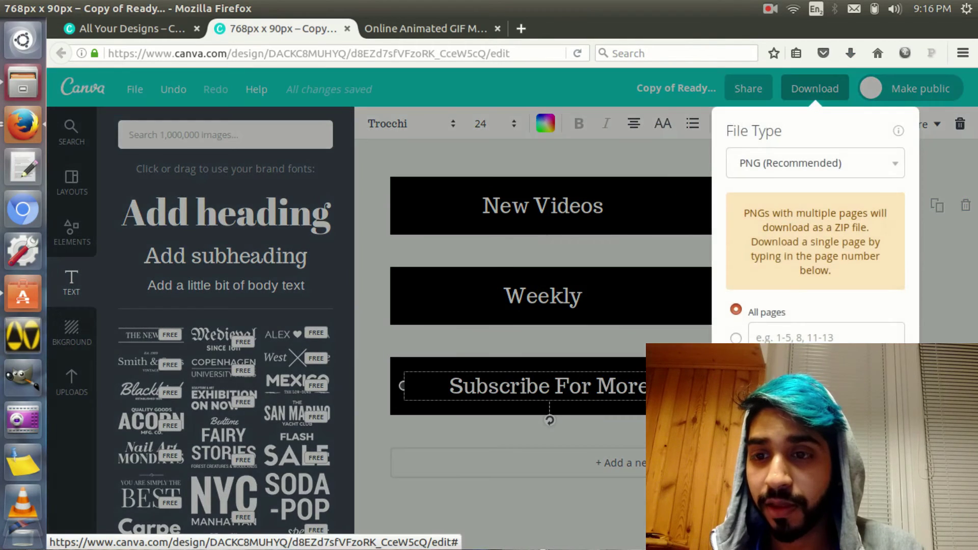
pyautogui.click(815, 374)
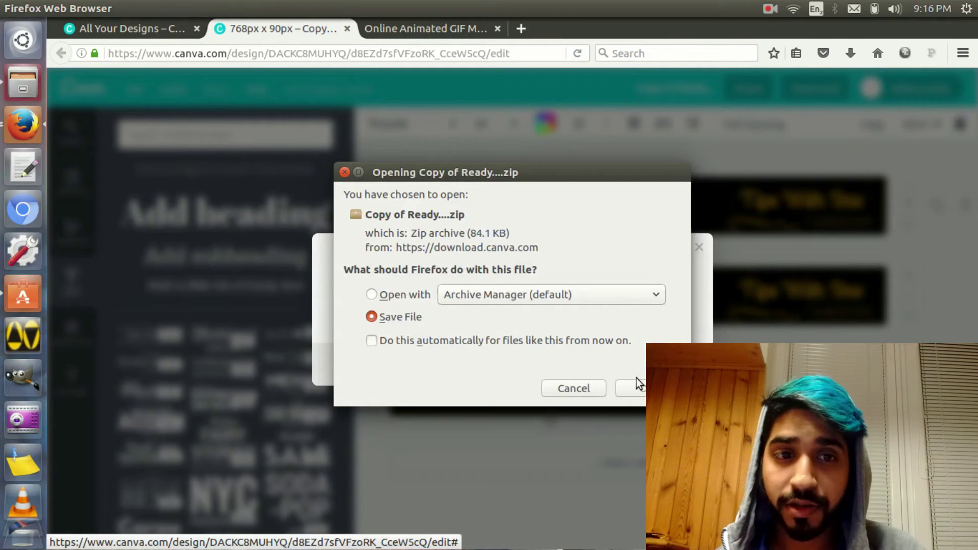
pyautogui.click(641, 390)
# - Extract Copy of Ready (2).zip in Downloads and open the folder holding 1.png, 2.png, 3.png
pyautogui.click(39, 95)
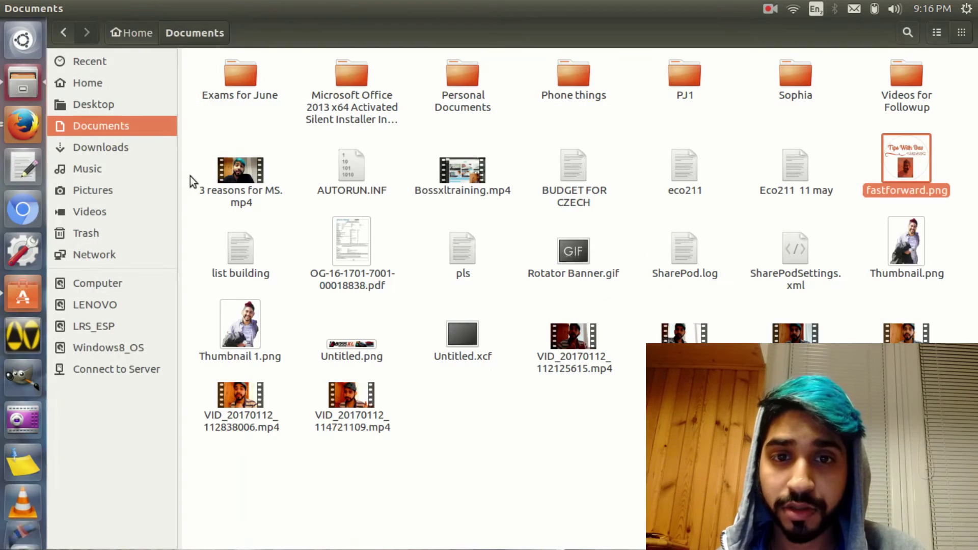
pyautogui.click(121, 149)
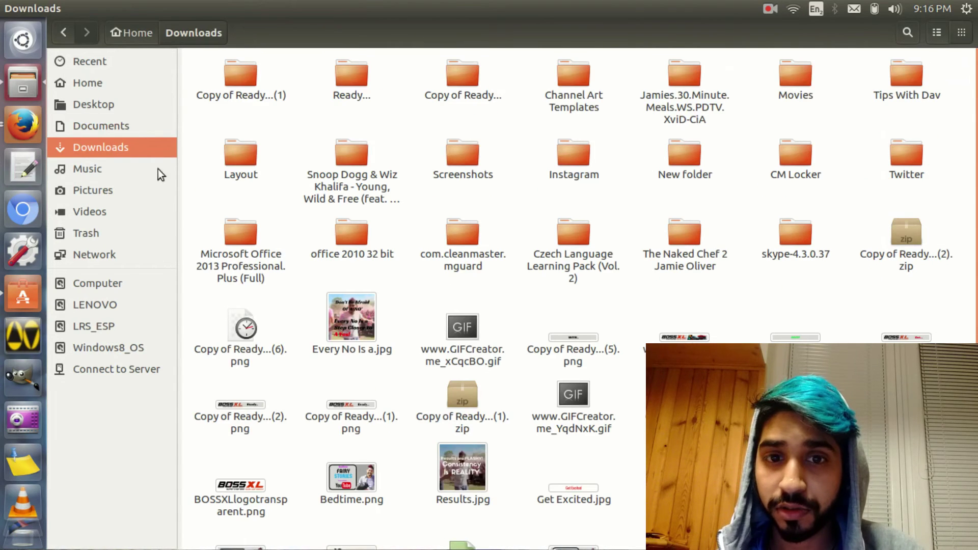
pyautogui.hotkey('ctrl', '2')
pyautogui.scroll(-2, 361, 255)
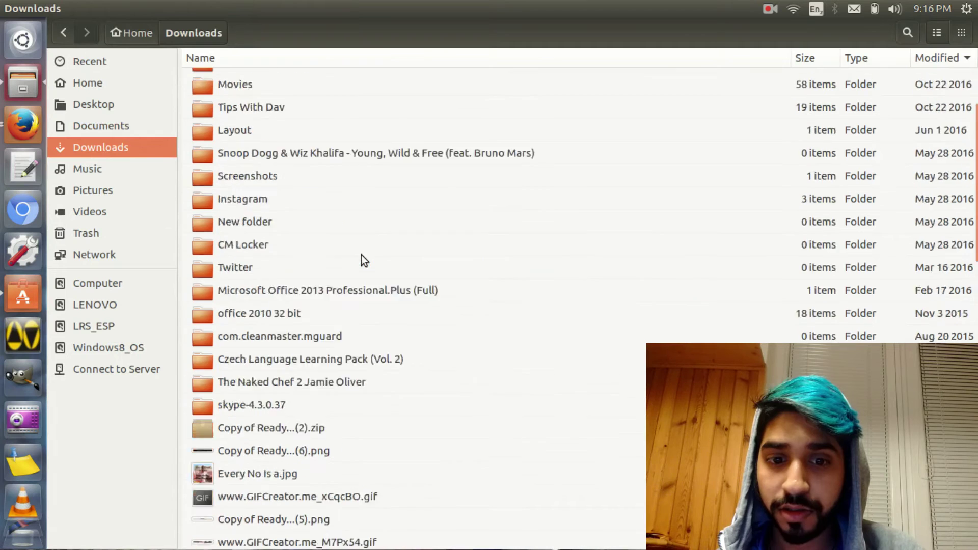
pyautogui.scroll(2, 362, 255)
pyautogui.scroll(-3, 253, 318)
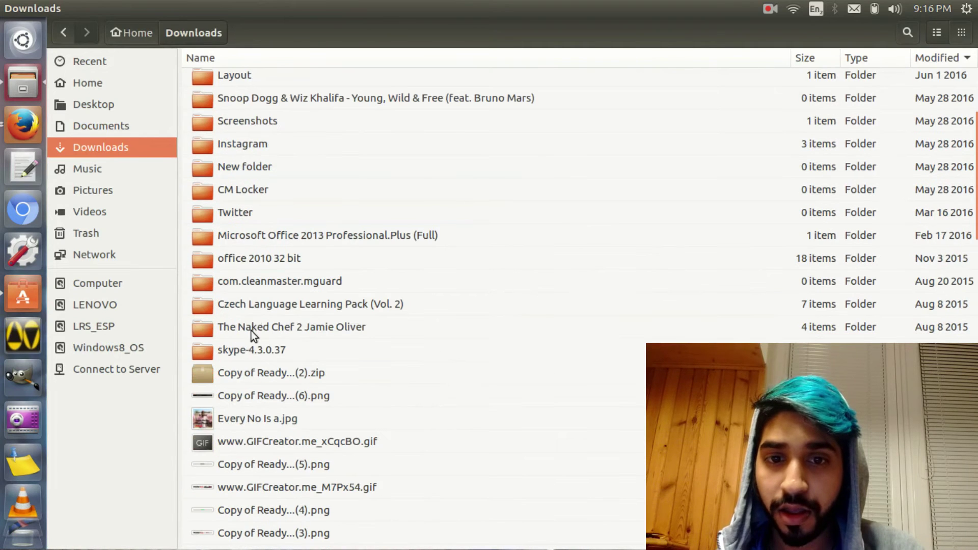
pyautogui.rightClick(243, 373)
pyautogui.click(322, 293)
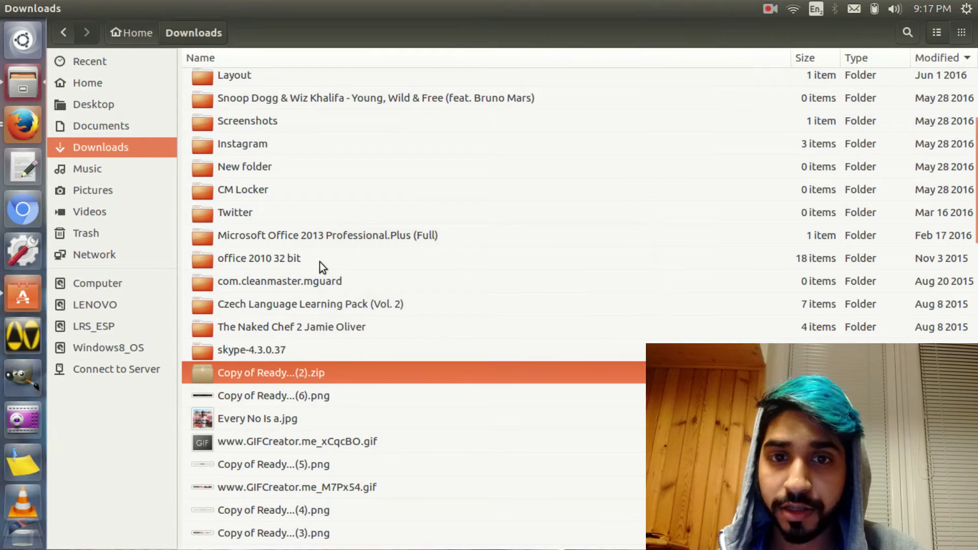
pyautogui.doubleClick(295, 81)
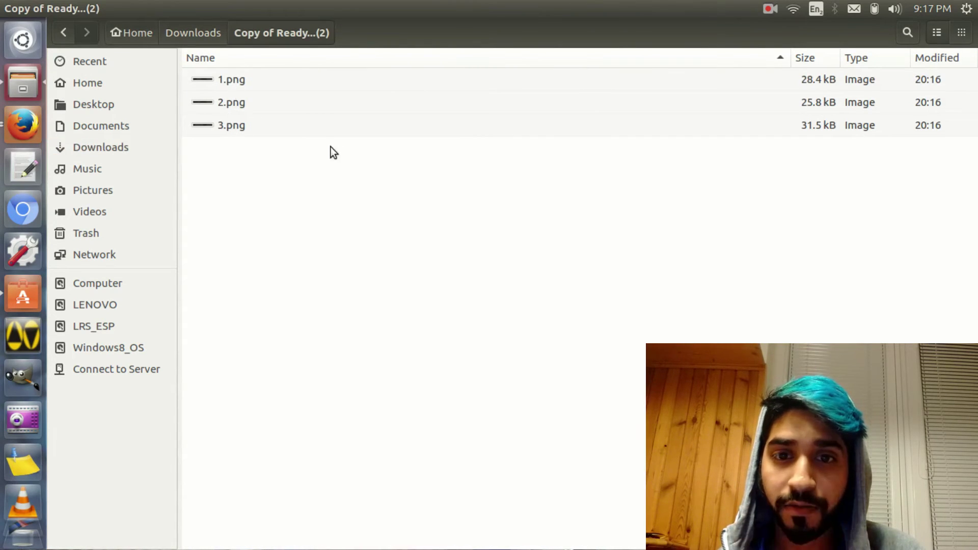
pyautogui.click(23, 124)
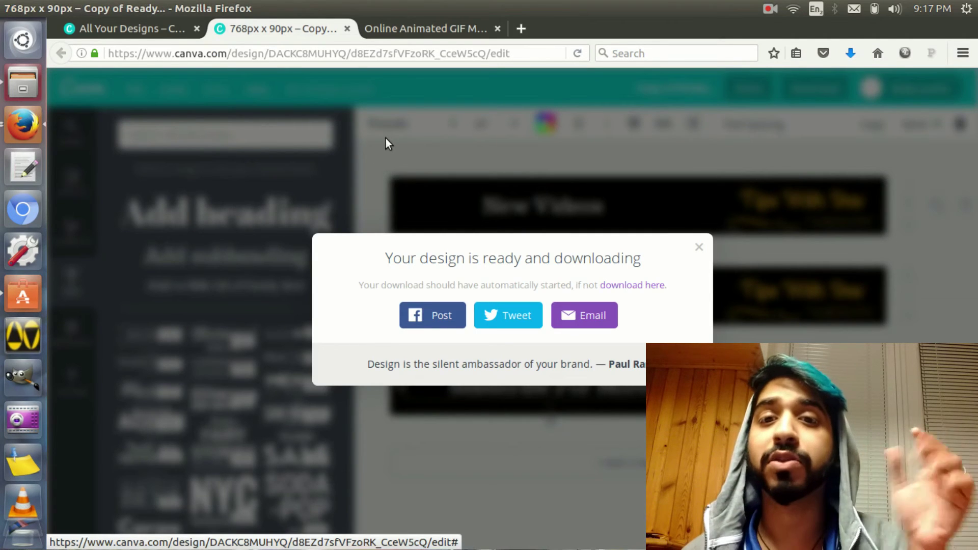
# - Switch to the GIFCreator.me Online Animated GIF Maker tab and scroll to Upload images
pyautogui.click(424, 28)
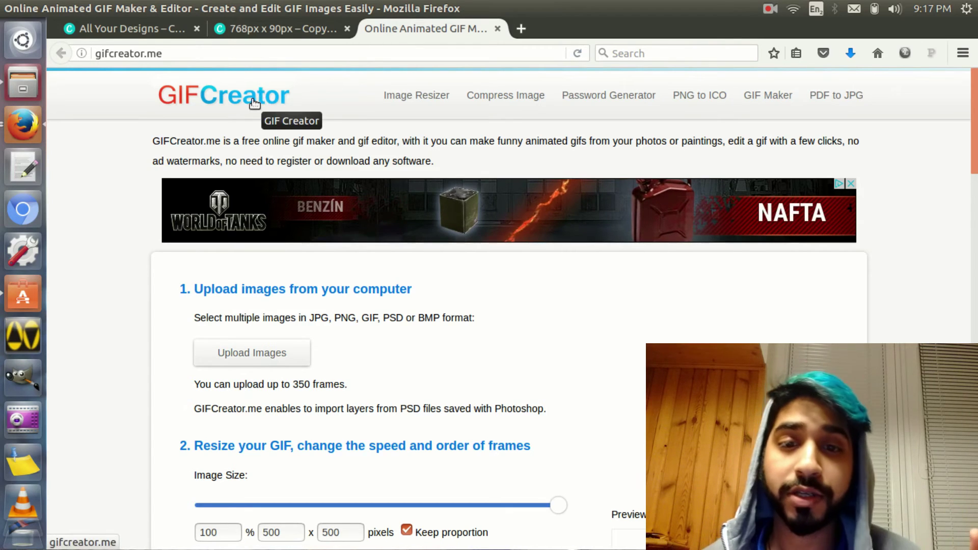
pyautogui.scroll(-3, 263, 224)
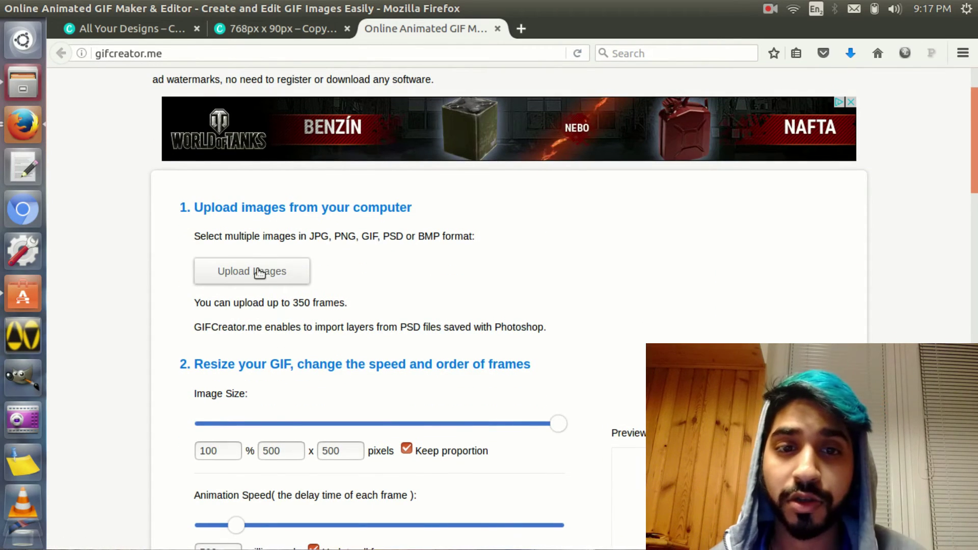
# - Upload the three banner PNGs from the extracted folder as GIF frames
pyautogui.click(259, 273)
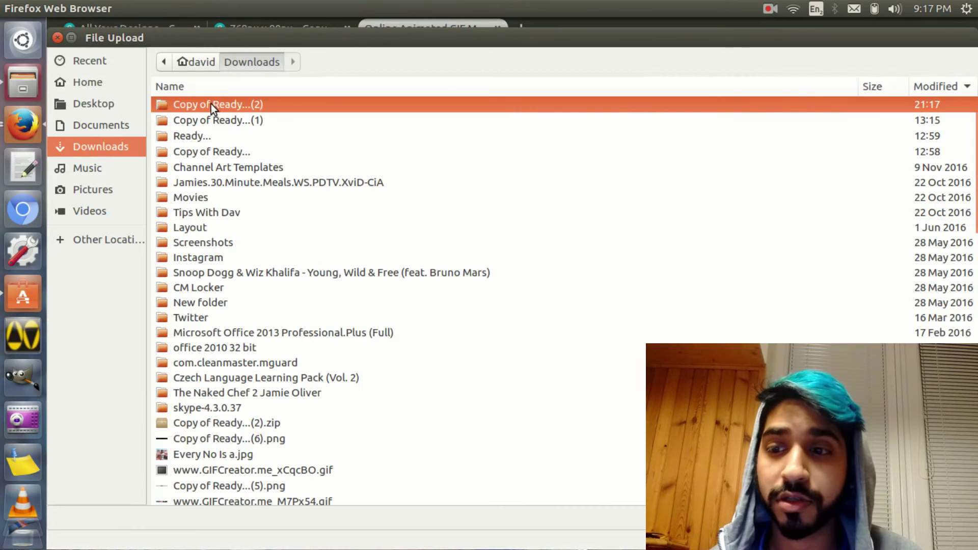
pyautogui.doubleClick(211, 104)
pyautogui.click(197, 140)
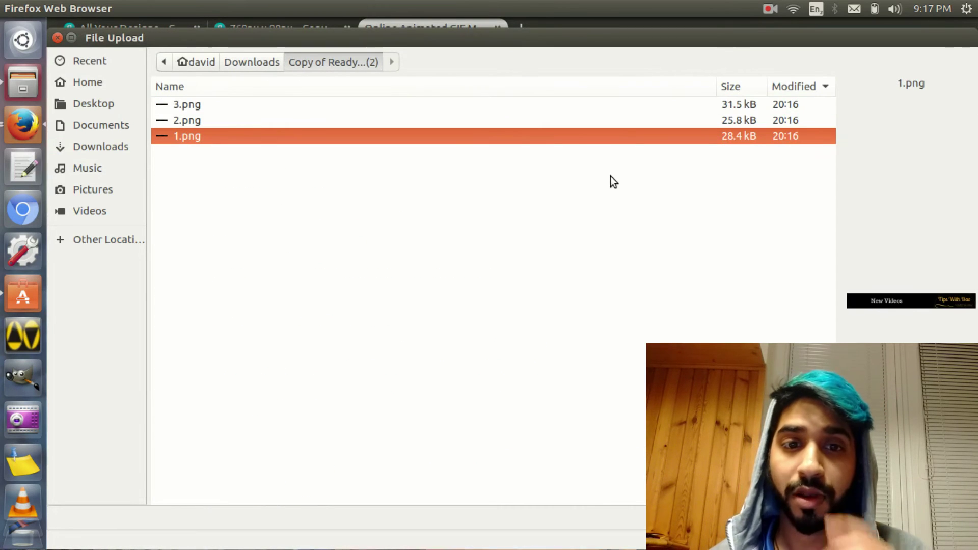
pyautogui.hotkey('shift', 'Up')
pyautogui.hotkey('shift', 'Up')
pyautogui.press('Return')
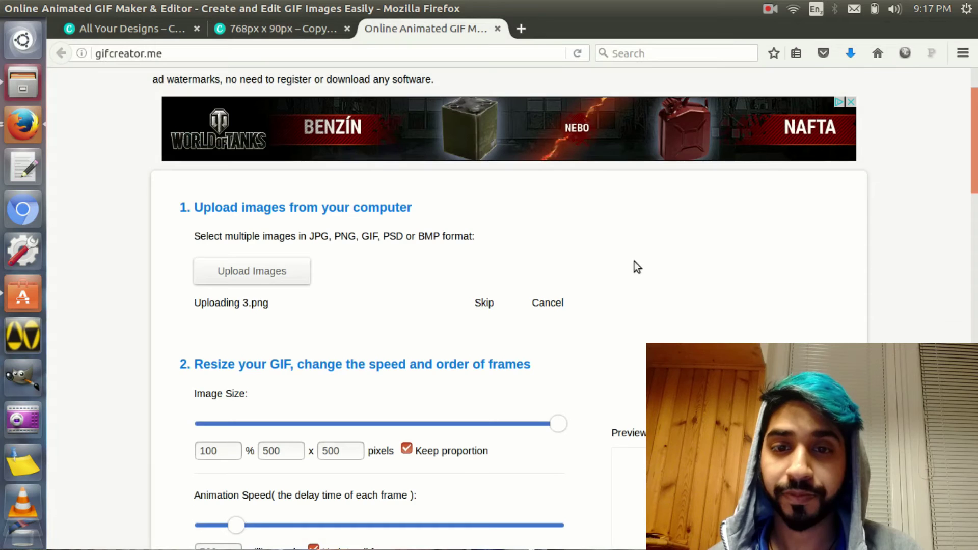
# - Reorder the frames as 1.png, 2.png, 3.png and preview the Subscribe For More frame
pyautogui.scroll(-5, 541, 347)
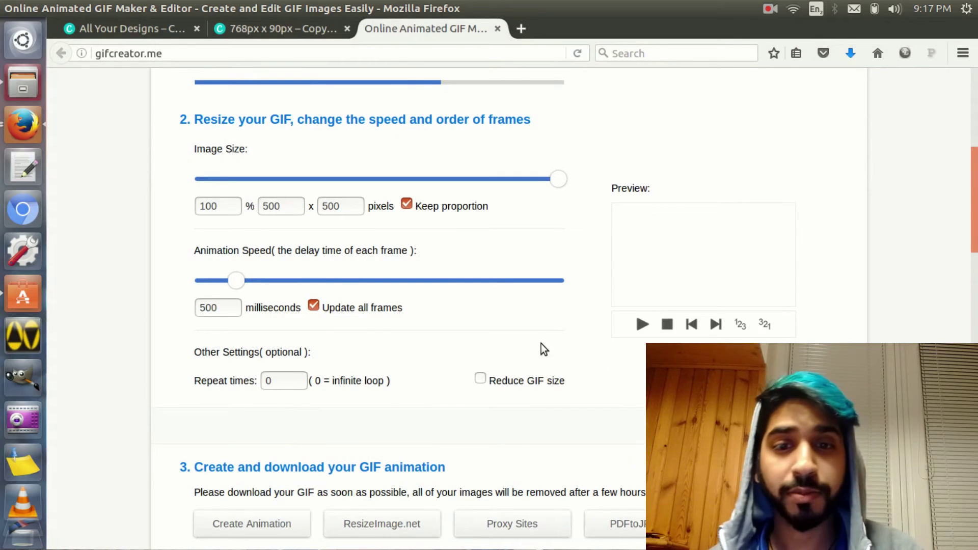
pyautogui.scroll(-3, 538, 340)
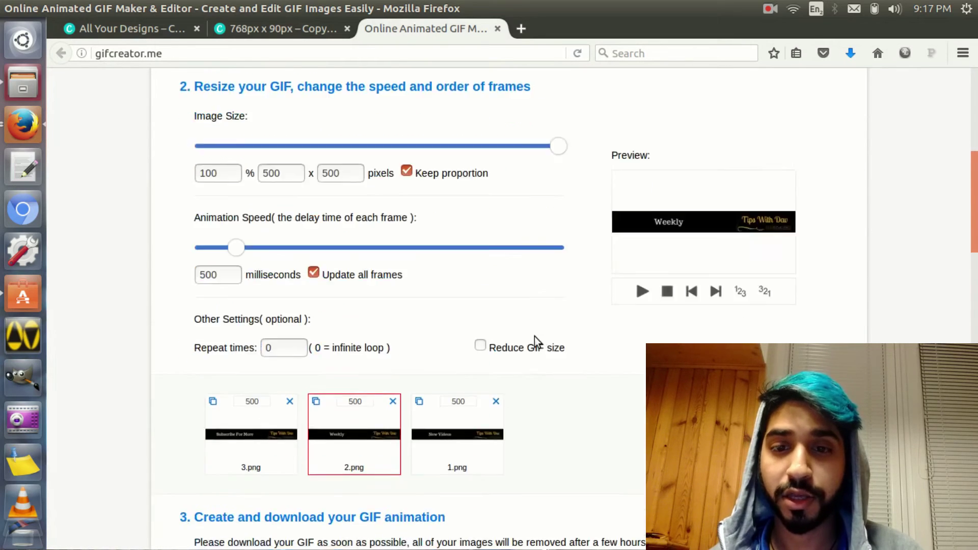
pyautogui.scroll(-5, 534, 339)
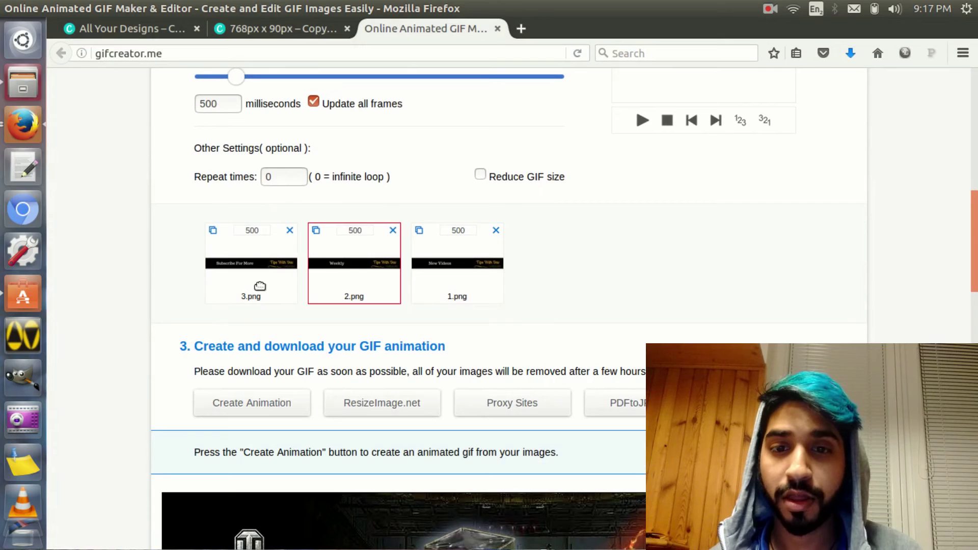
pyautogui.scroll(-3, 339, 342)
pyautogui.scroll(3, 355, 361)
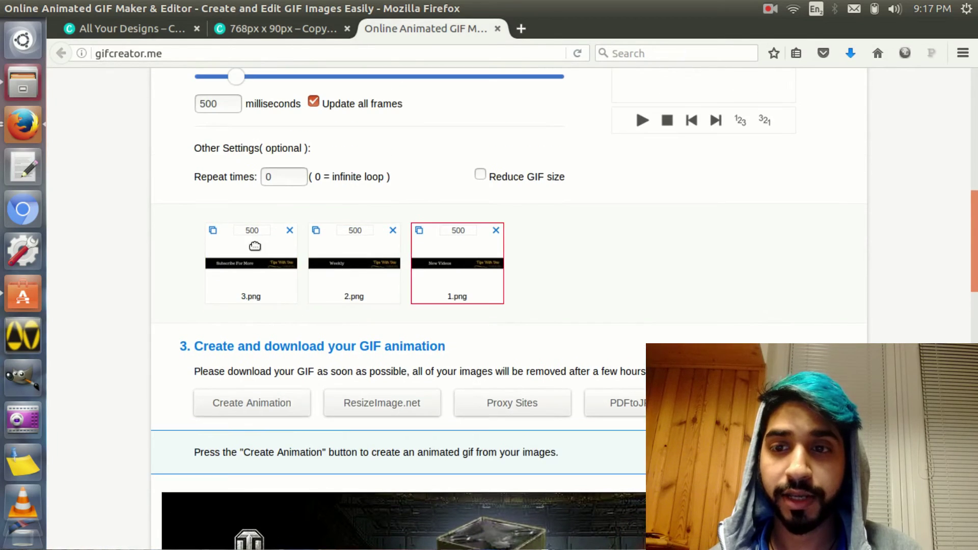
pyautogui.scroll(5, 797, 276)
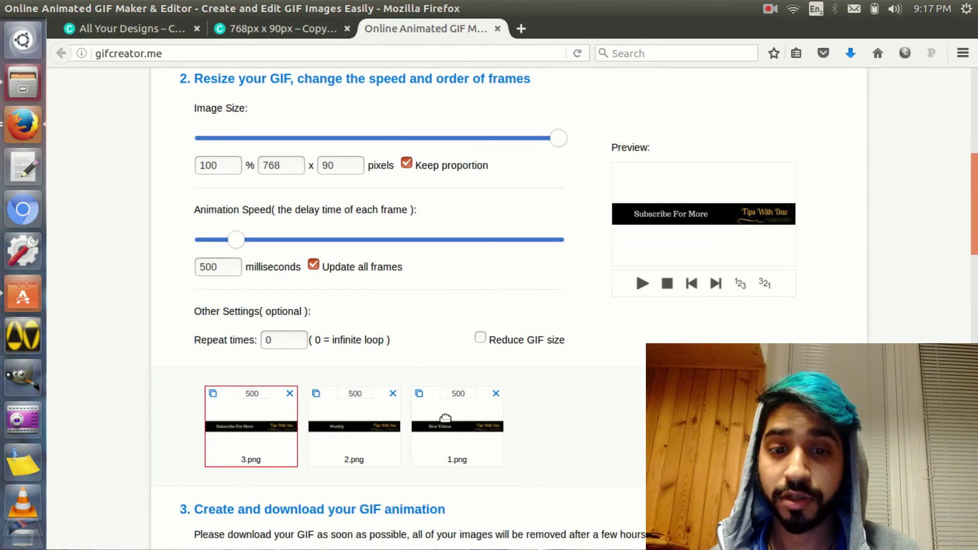
pyautogui.moveTo(442, 428); pyautogui.dragTo(239, 423)
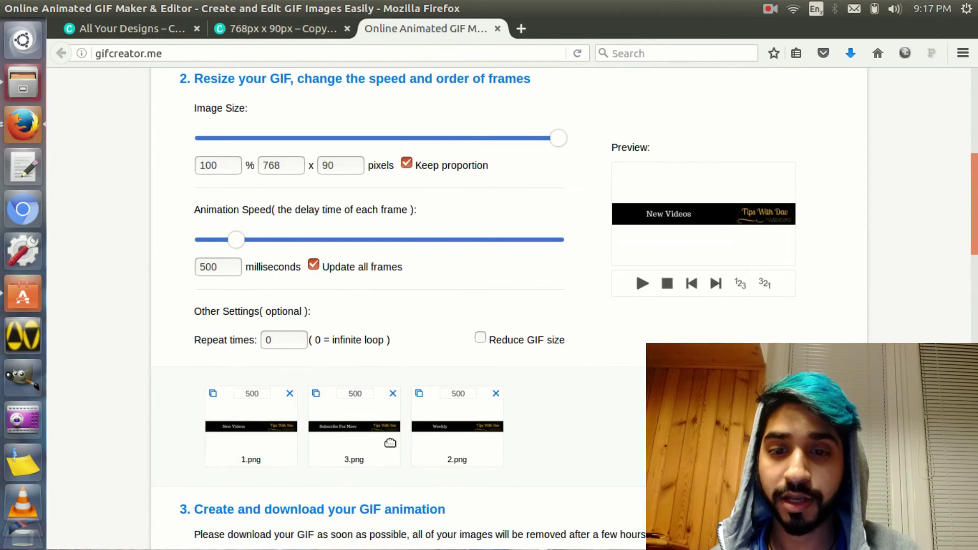
pyautogui.moveTo(458, 434); pyautogui.dragTo(387, 436)
pyautogui.click(492, 432)
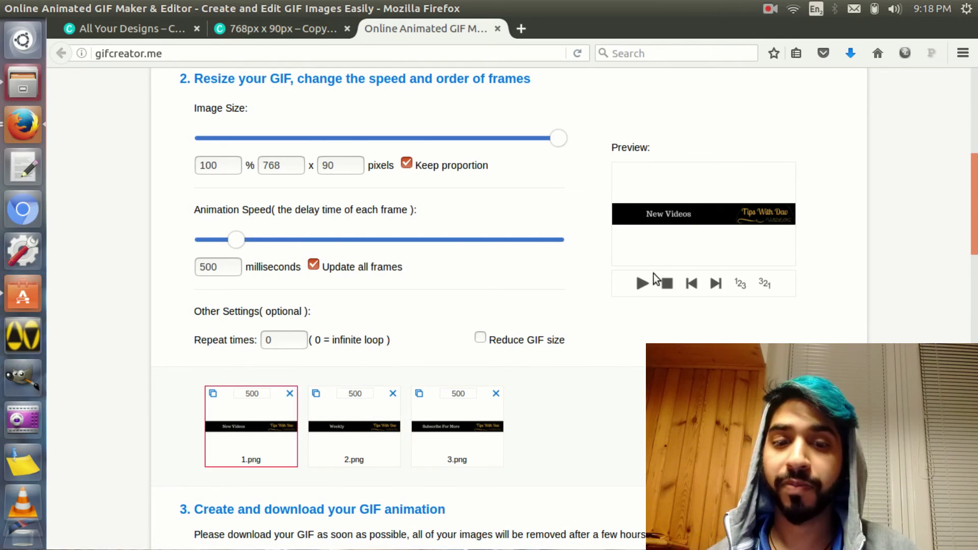
pyautogui.scroll(-5, 510, 354)
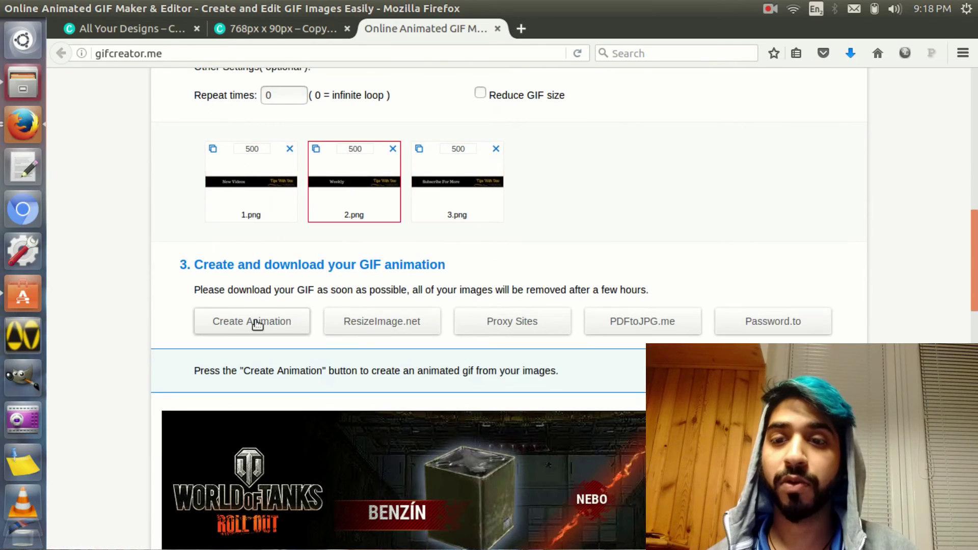
pyautogui.scroll(5, 628, 209)
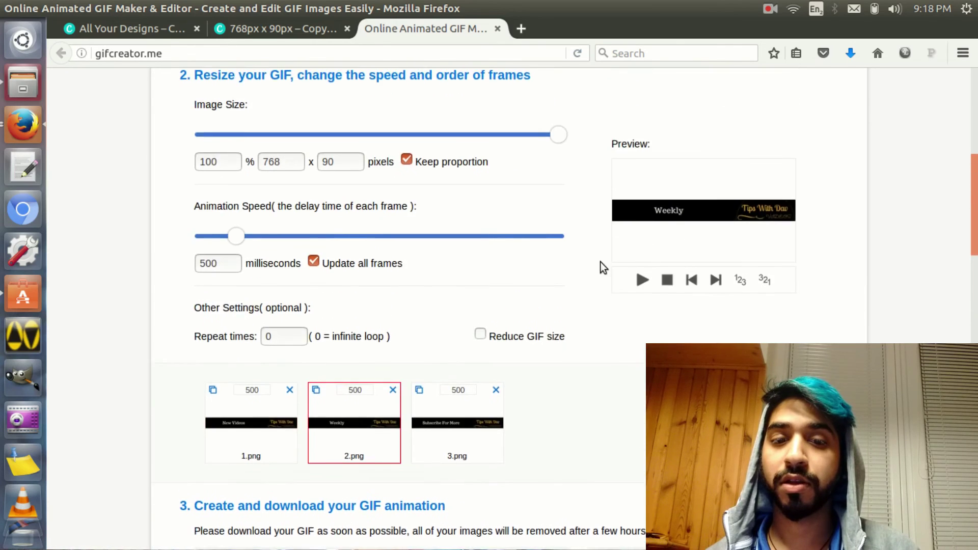
pyautogui.scroll(-5, 600, 262)
# - Create the animated GIF from the three banner frames and view it in a new tab
pyautogui.click(268, 329)
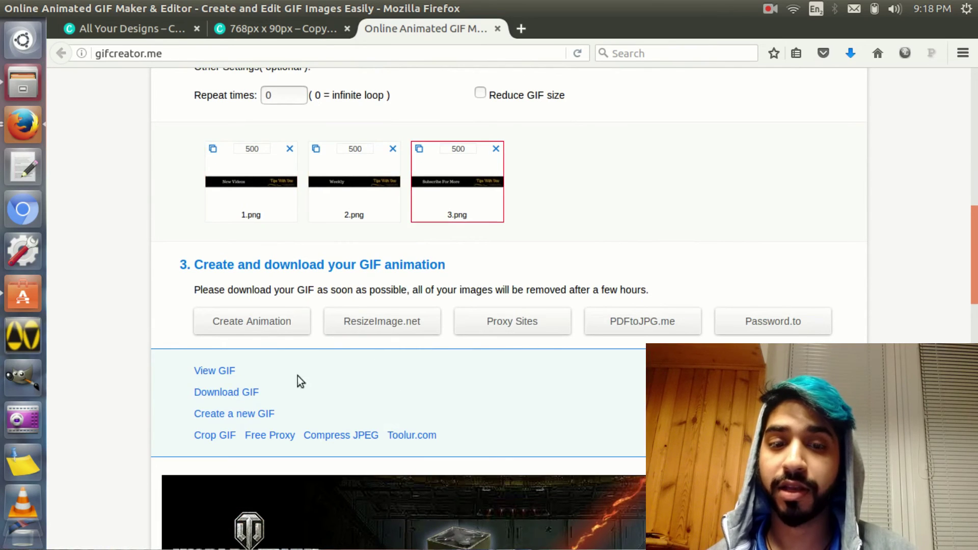
pyautogui.click(200, 372)
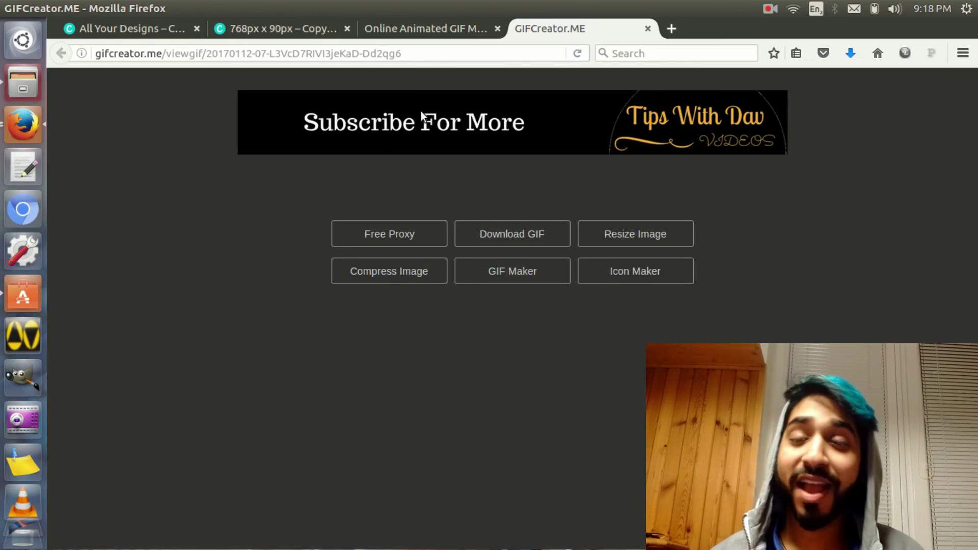
# - Switch back to the Canva design tab and close the 'Your design is ready' notice
pyautogui.click(258, 28)
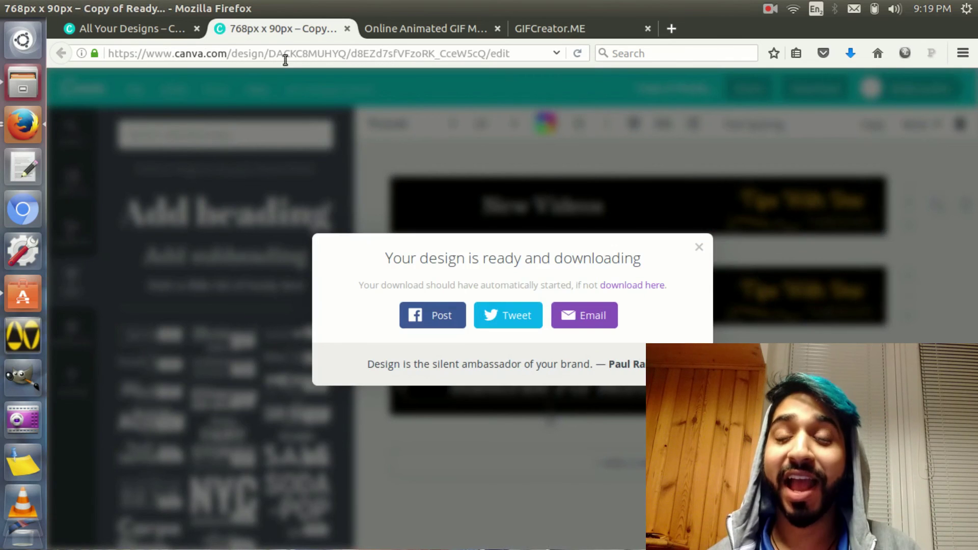
pyautogui.click(617, 142)
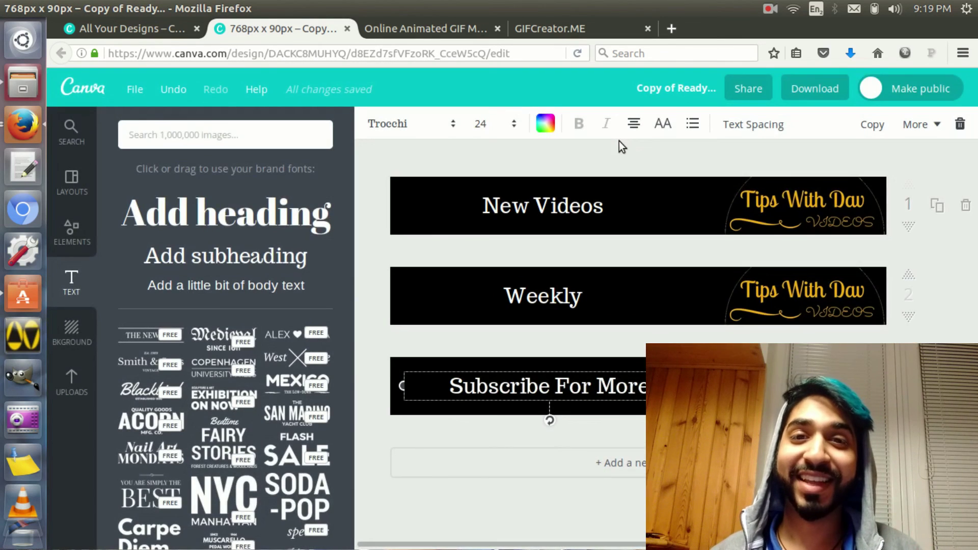